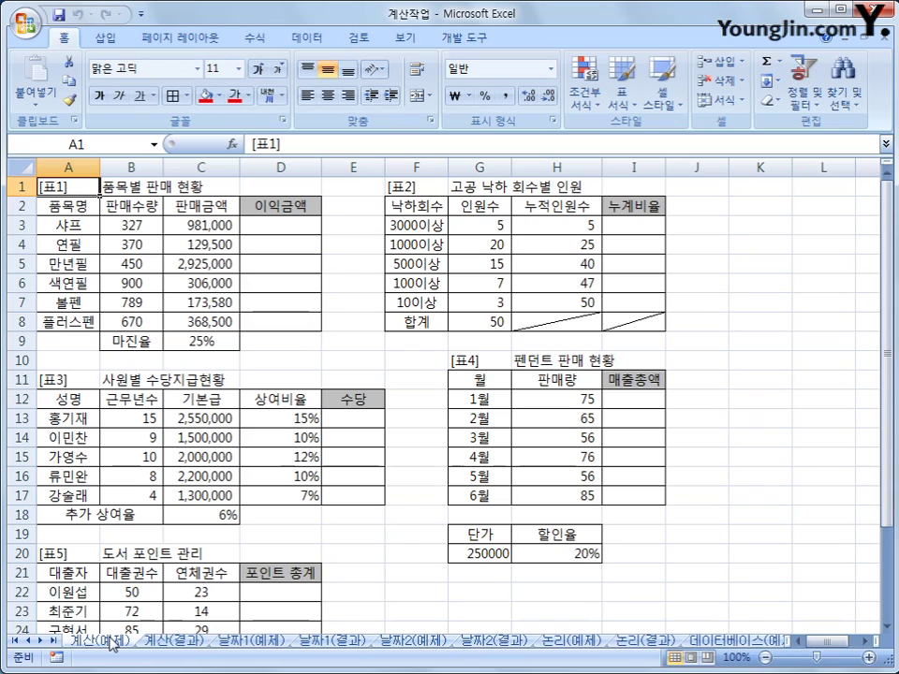
# Calculate the 이익금액 column of 표1 with =C3*$C$9 in D3 and fill the formula down to D8.
pyautogui.click(290, 230)
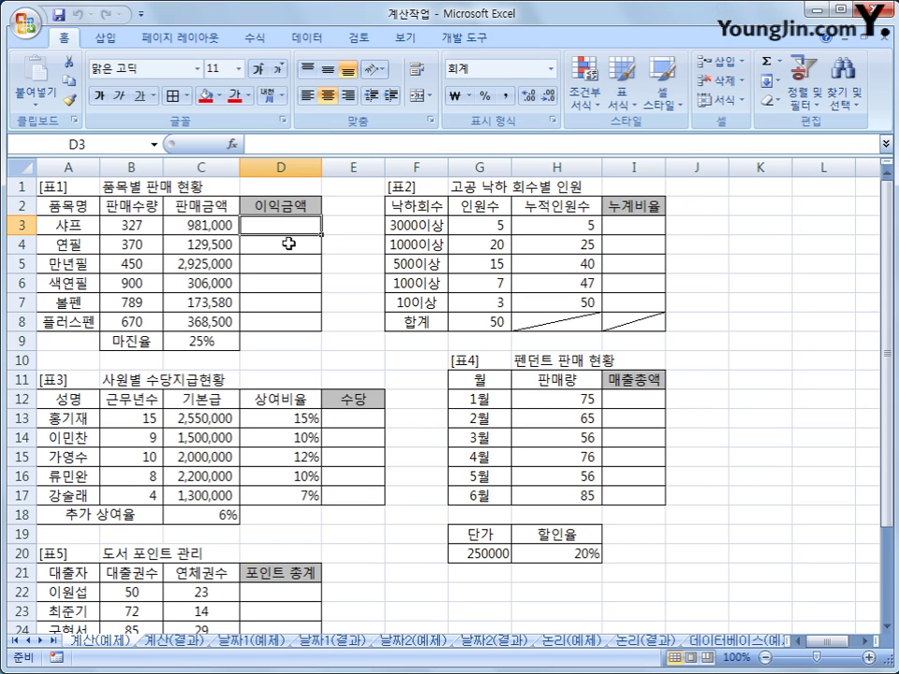
pyautogui.write('=')
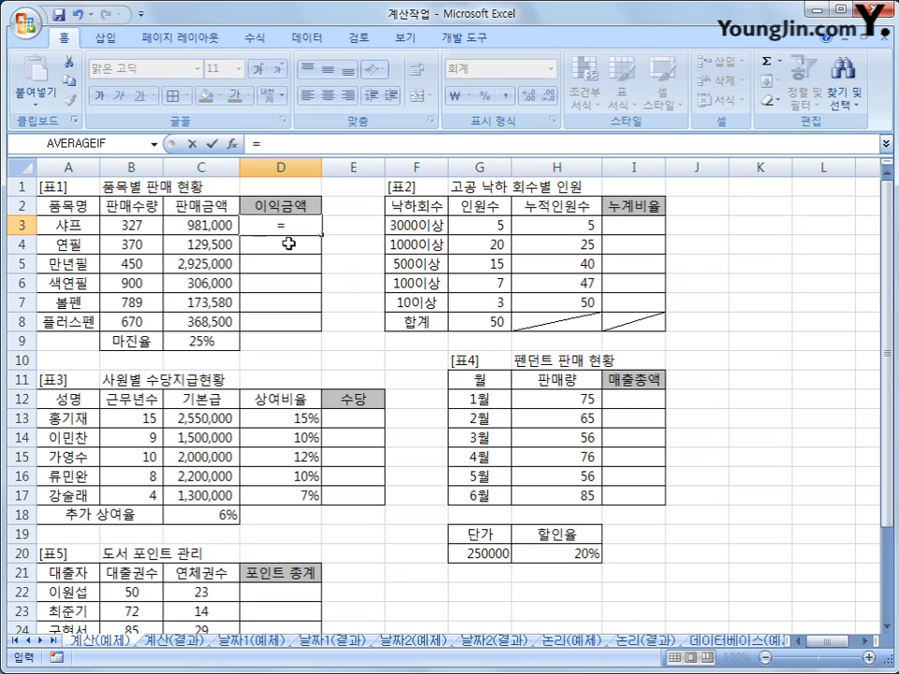
pyautogui.click(214, 229)
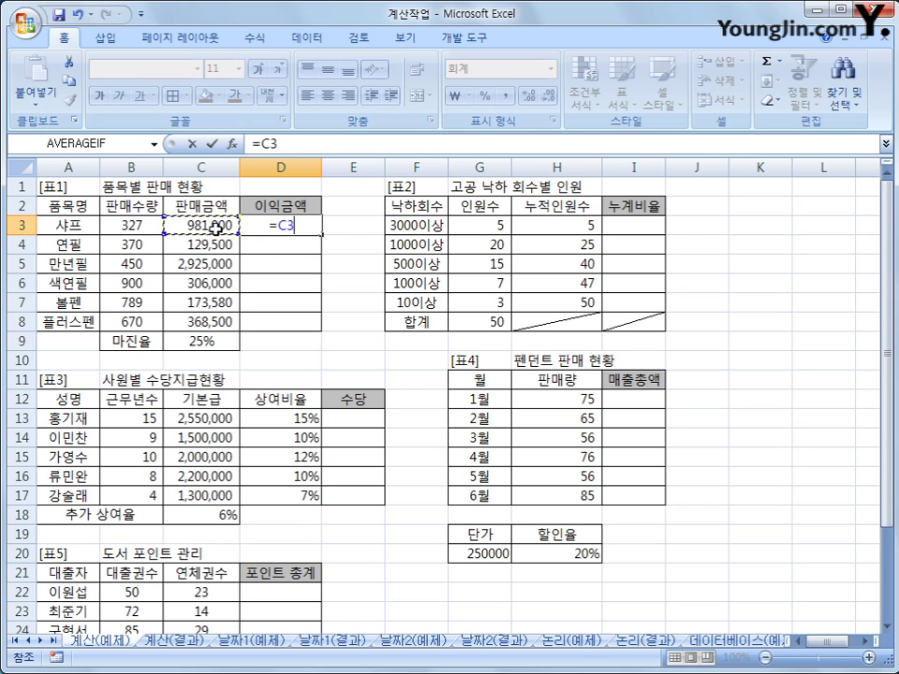
pyautogui.write('*')
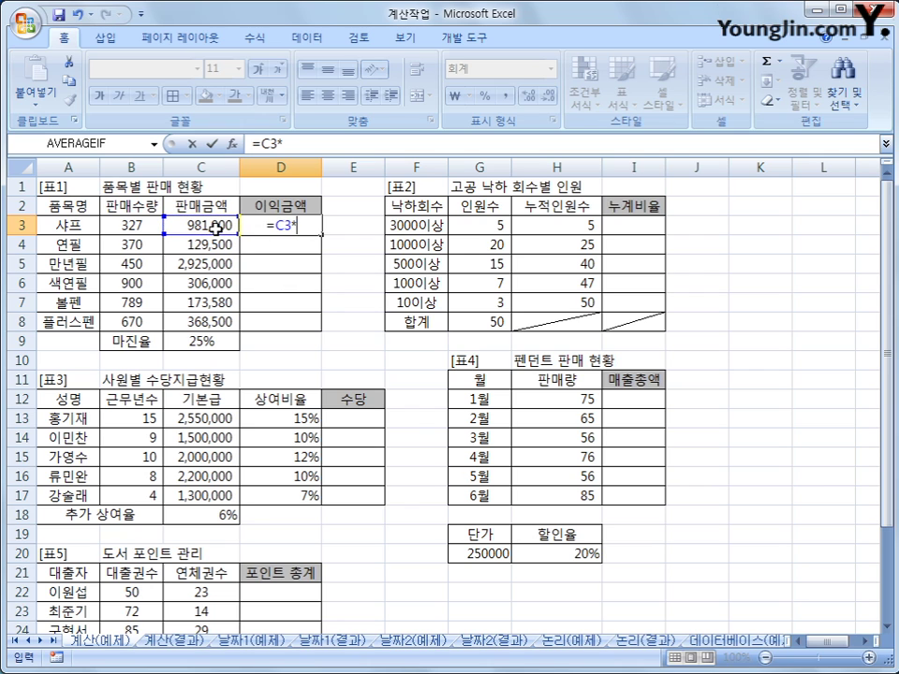
pyautogui.click(201, 341)
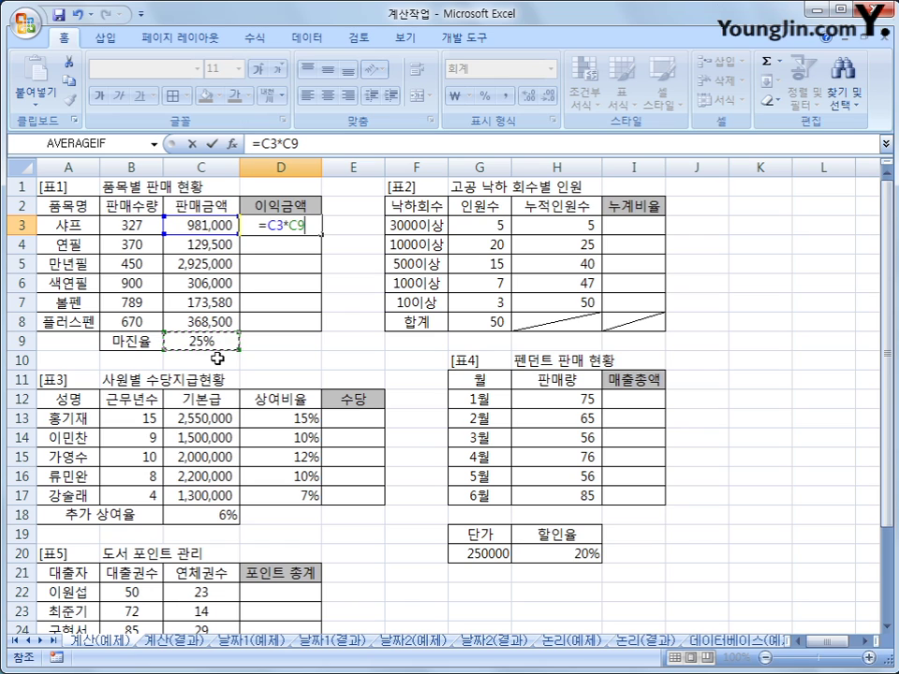
pyautogui.press('F4')
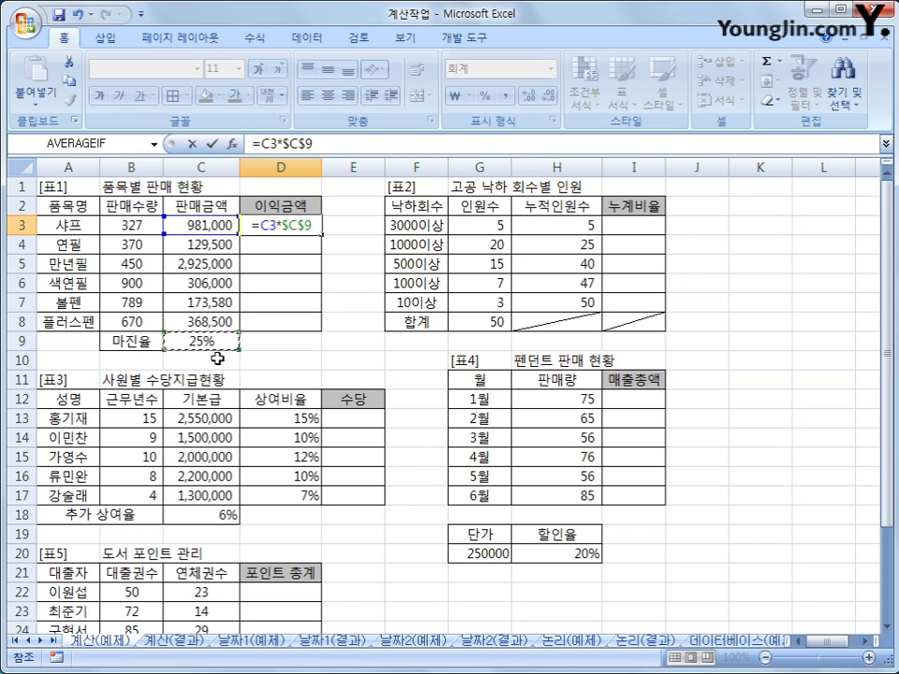
pyautogui.press('Return')
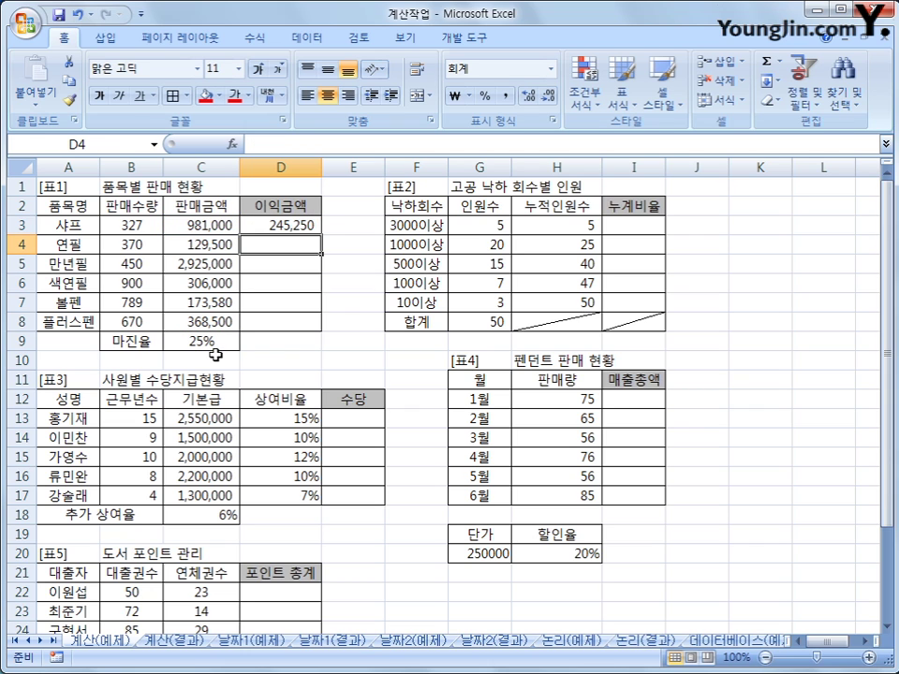
pyautogui.click(303, 226)
pyautogui.moveTo(321, 234); pyautogui.dragTo(308, 327)
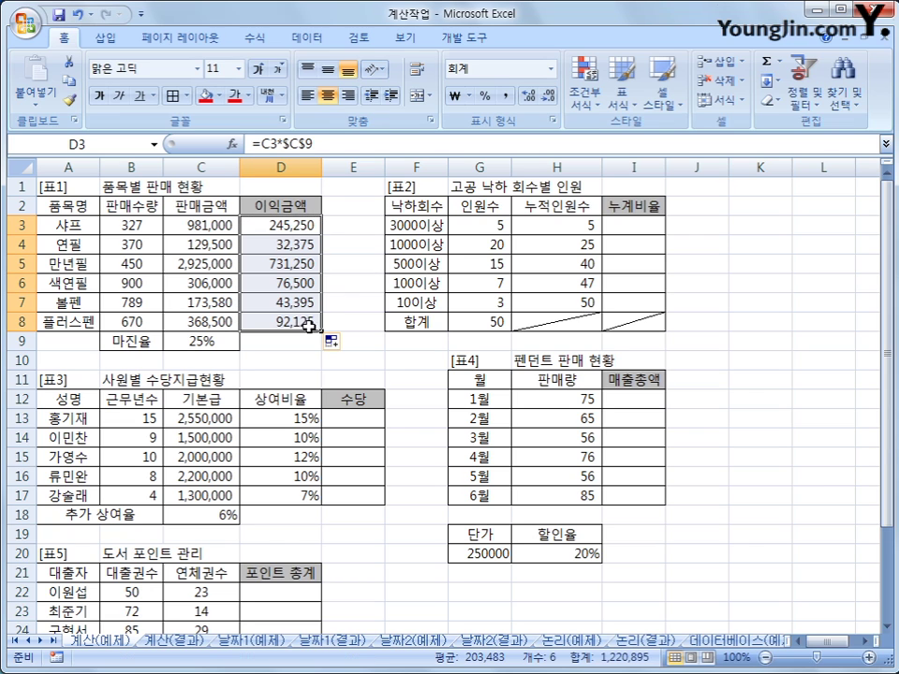
# Examine the filled formulas in D3:D8 to compare their relative 판매금액 references with the absolute 마진율 reference.
pyautogui.click(294, 242)
pyautogui.click(293, 259)
pyautogui.click(295, 281)
pyautogui.click(295, 301)
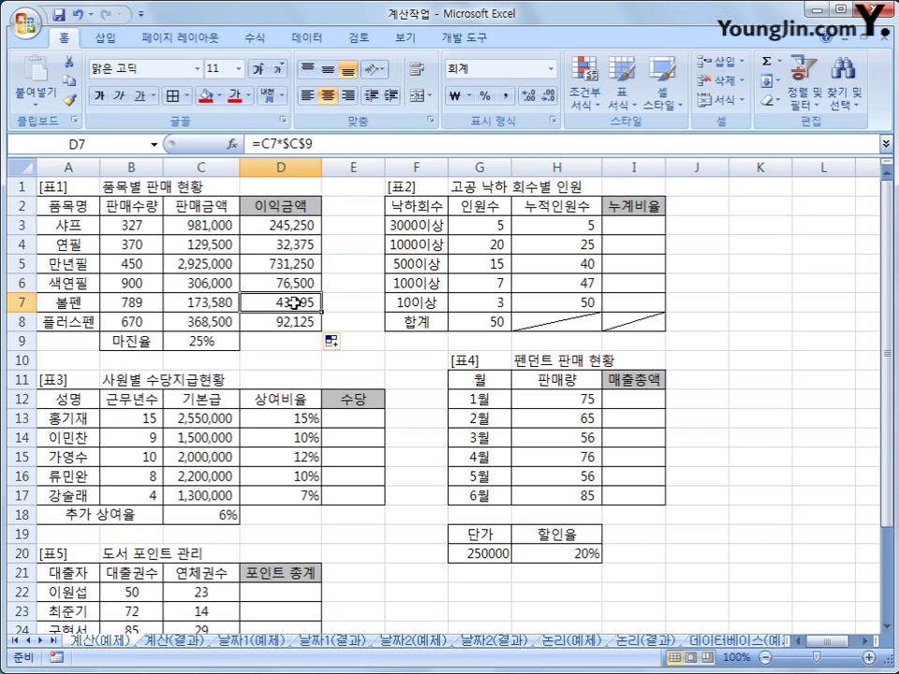
pyautogui.click(290, 323)
pyautogui.click(294, 226)
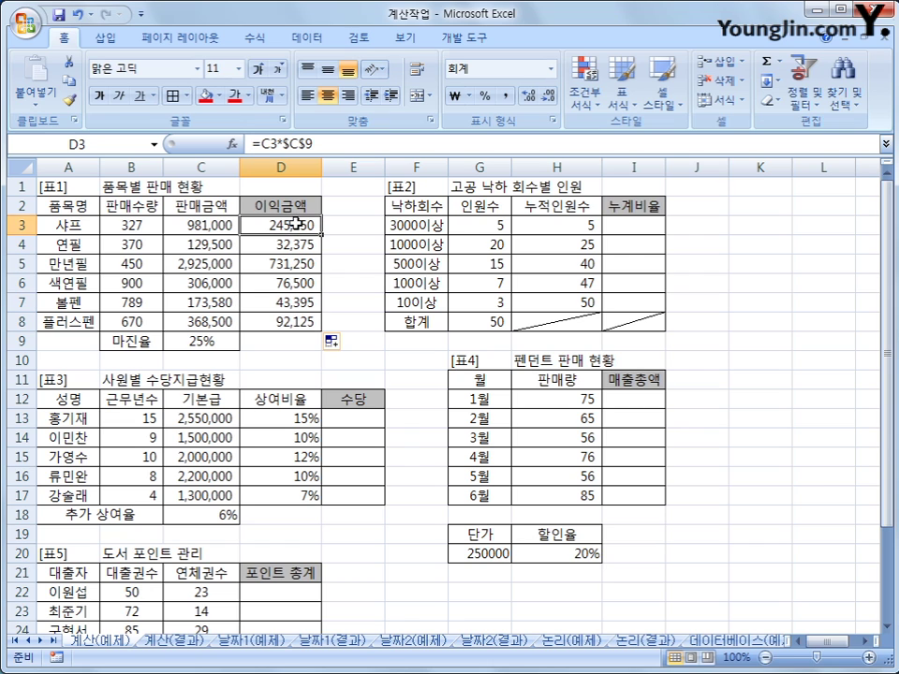
pyautogui.click(294, 245)
pyautogui.click(292, 264)
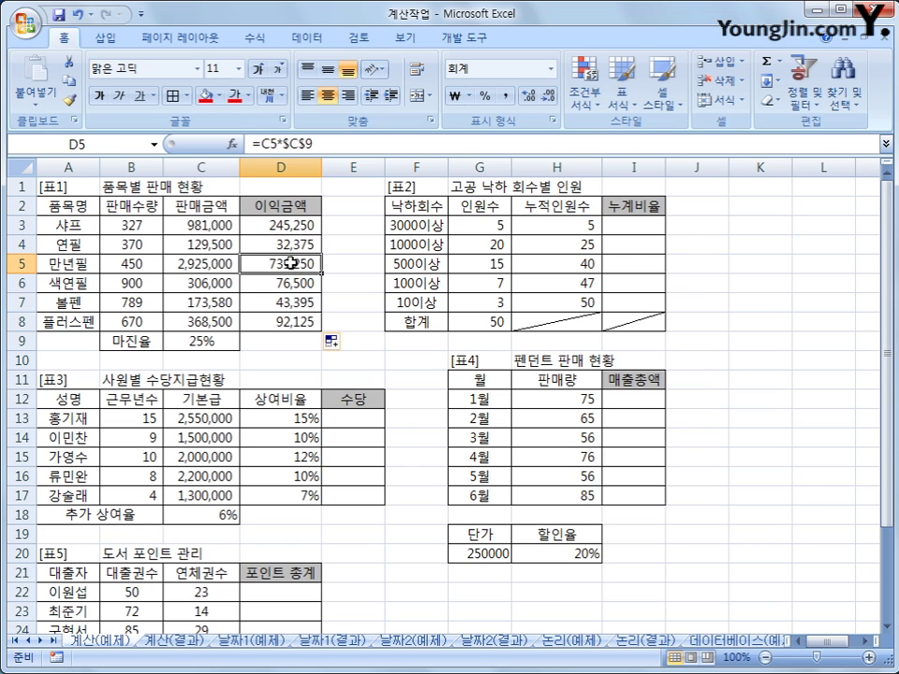
pyautogui.click(291, 320)
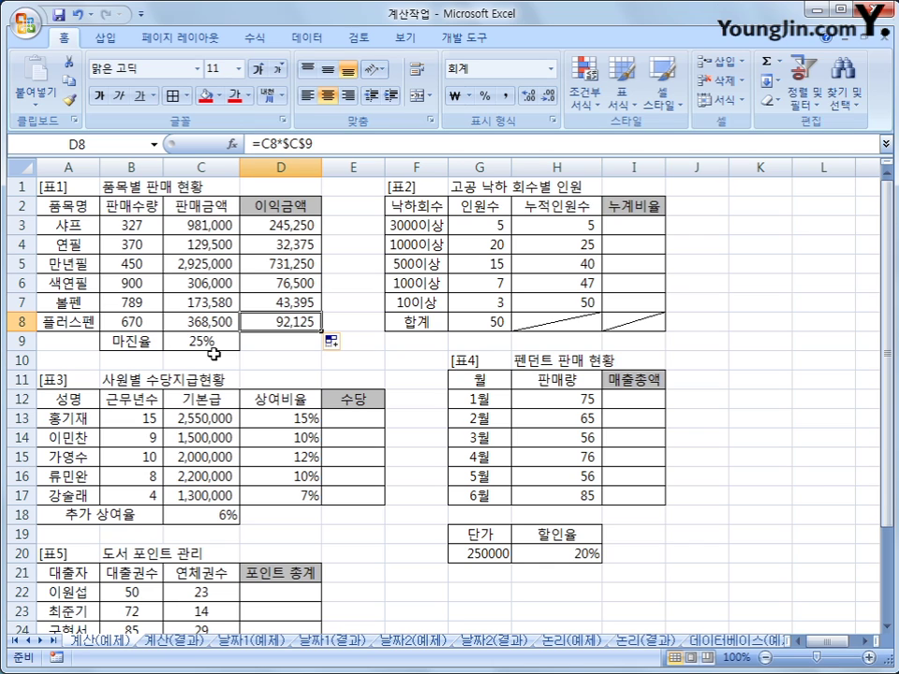
pyautogui.click(281, 223)
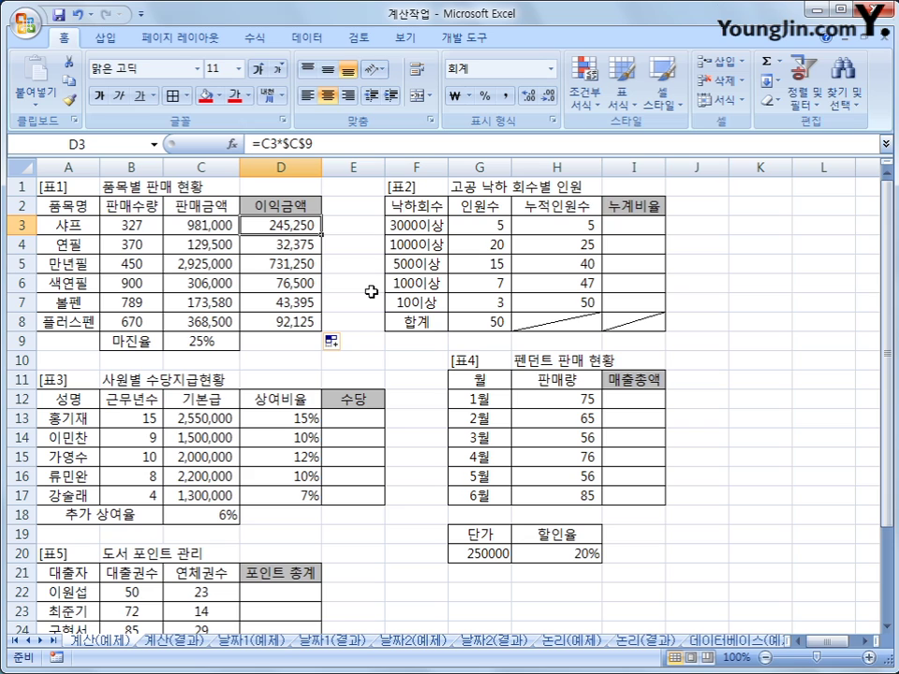
# Calculate the 누계비율 column of 표2 with =H3/$G$8 in I3 and fill the formula down to I7.
pyautogui.click(636, 225)
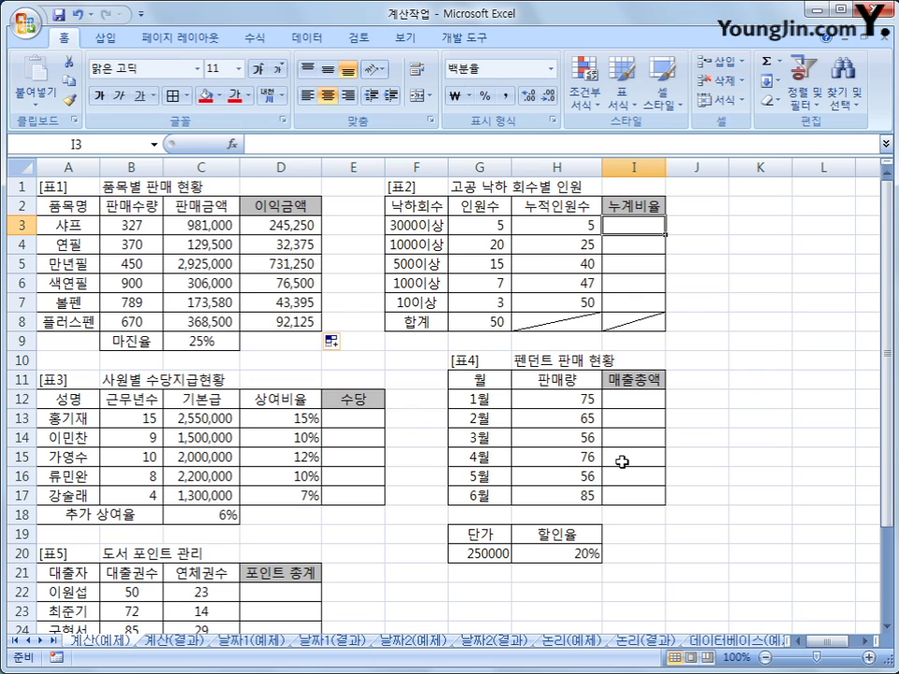
pyautogui.write('=')
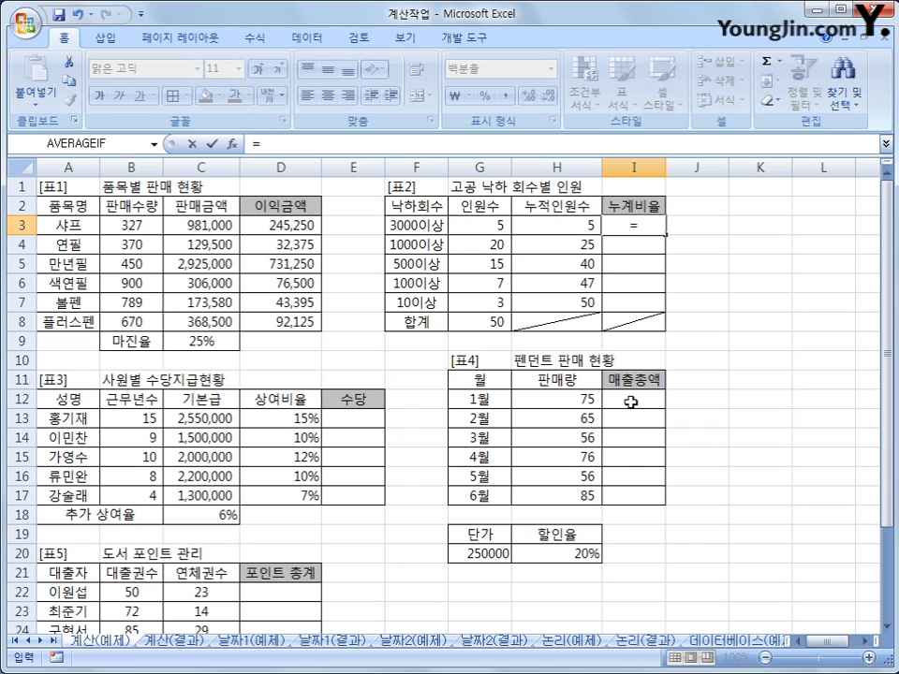
pyautogui.click(588, 227)
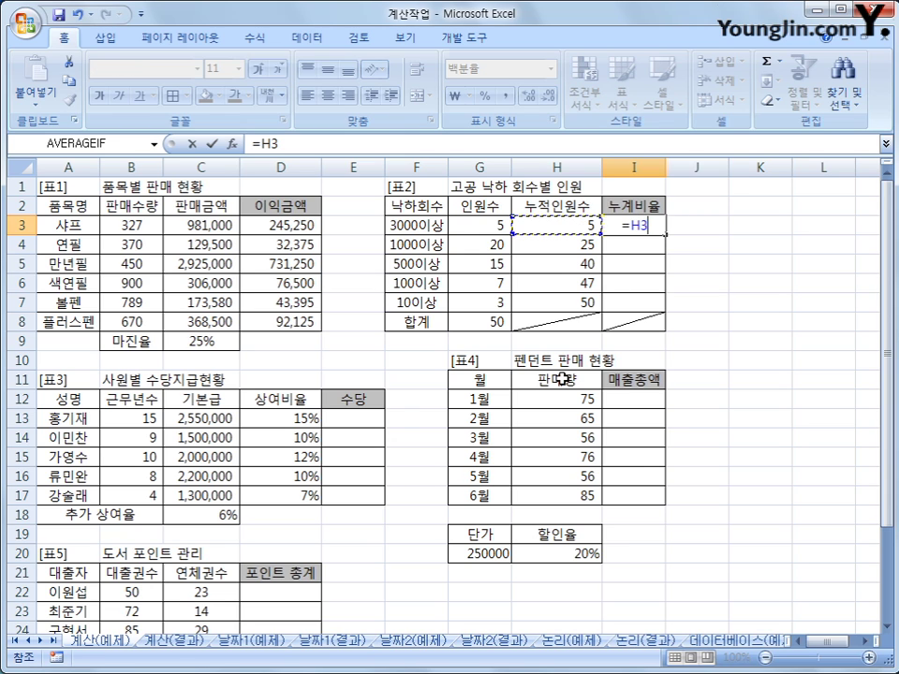
pyautogui.write('/')
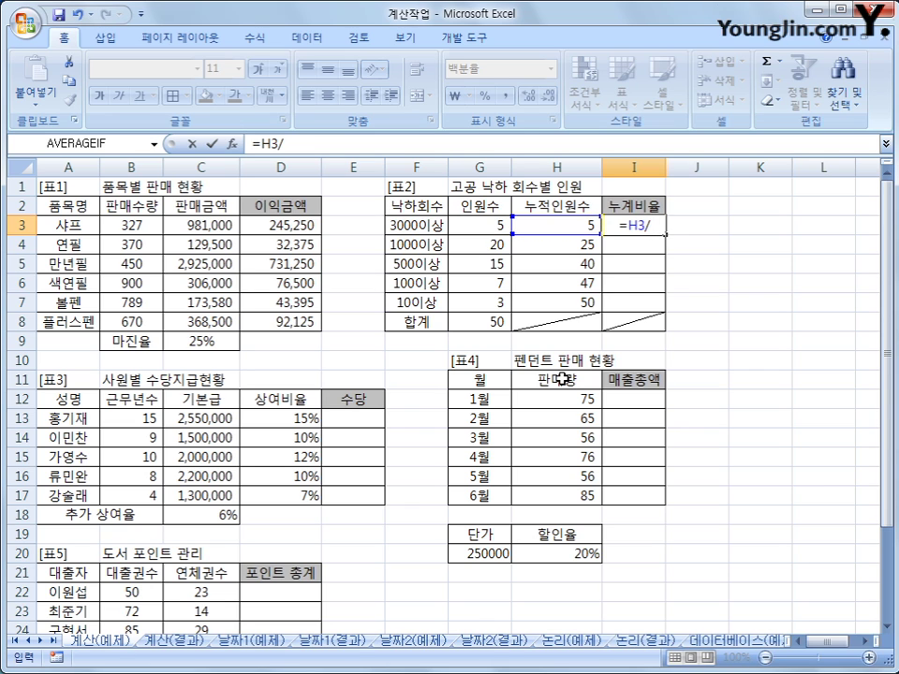
pyautogui.click(495, 323)
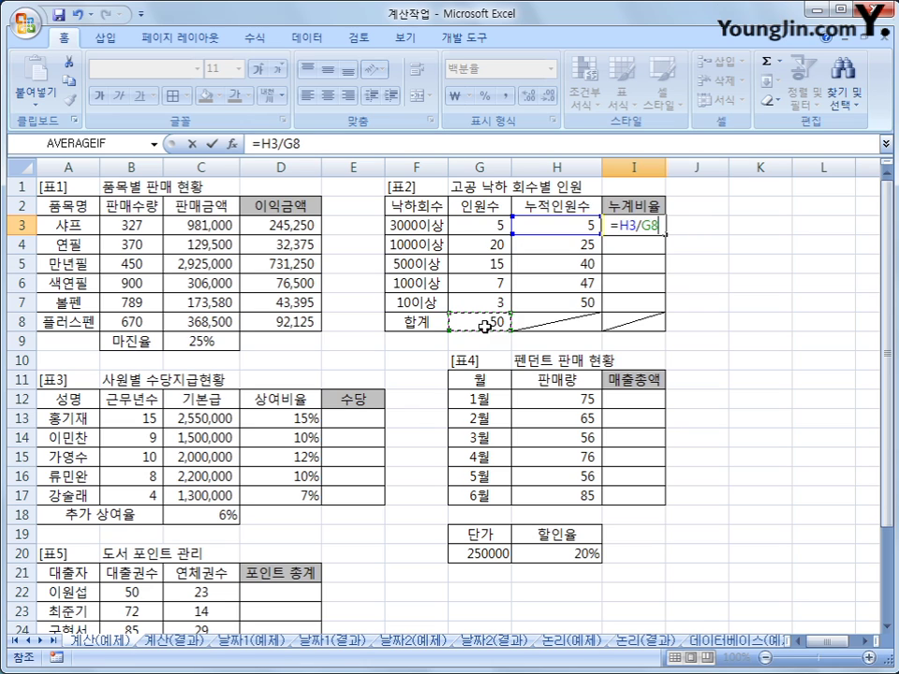
pyautogui.press('F4')
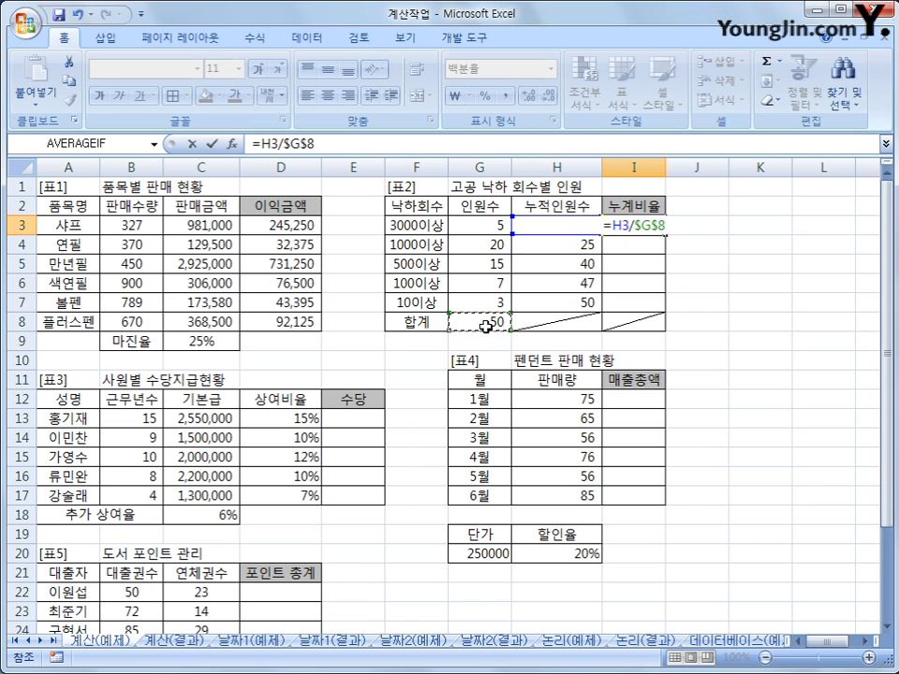
pyautogui.press('Return')
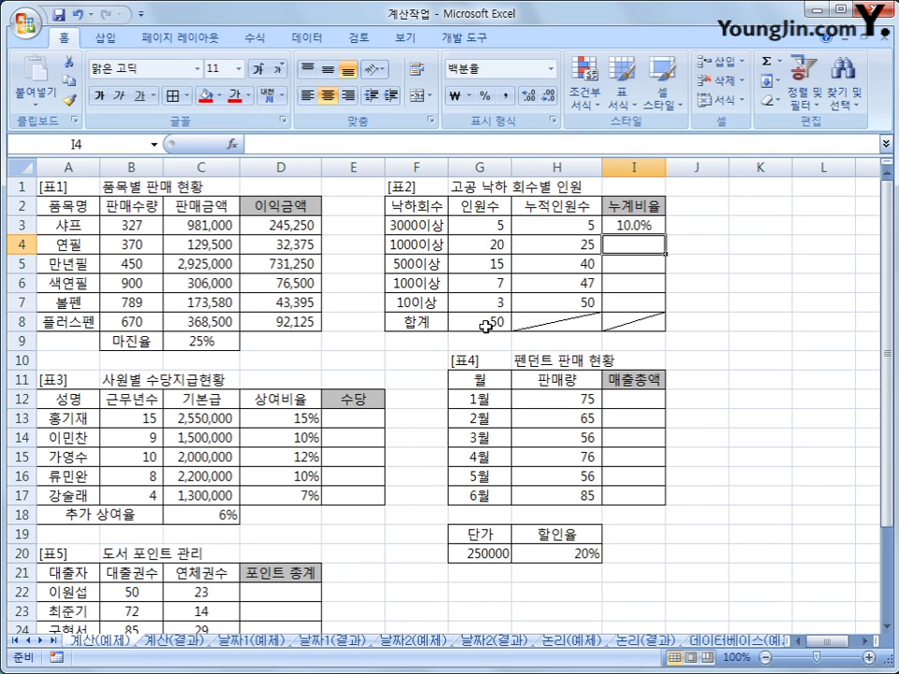
pyautogui.click(643, 228)
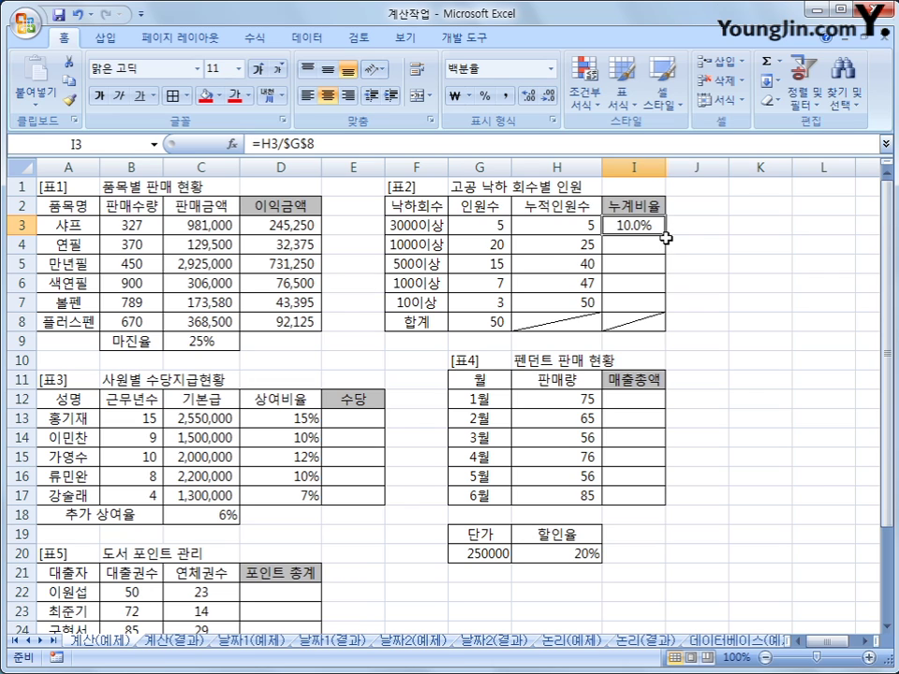
pyautogui.moveTo(665, 235); pyautogui.dragTo(657, 310)
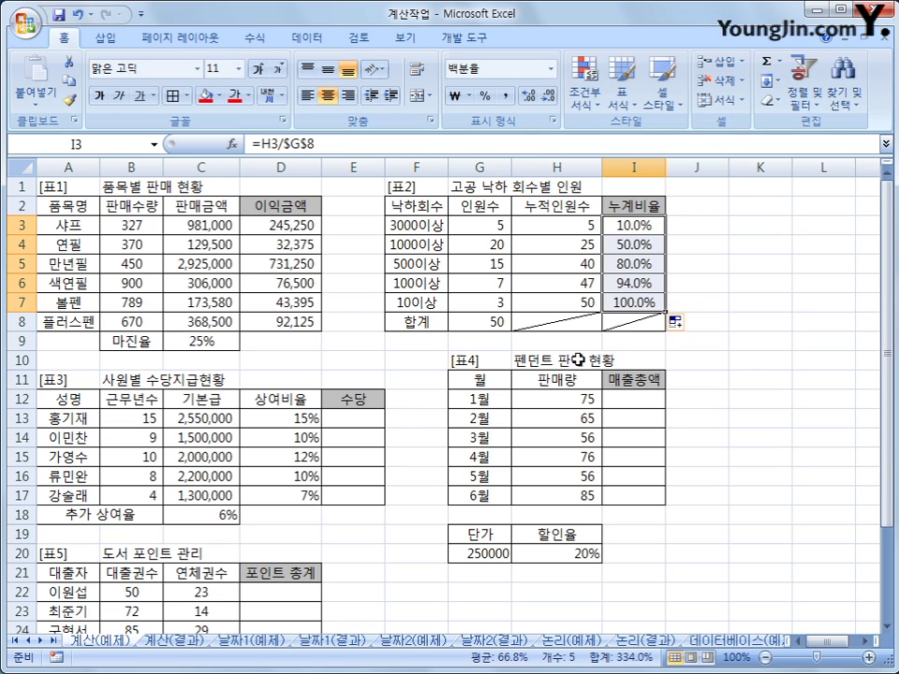
# Calculate the 수당 column of 표3 with =C13+C13*(D13+$C$18) in E13 and fill the formula down to E17.
pyautogui.click(365, 419)
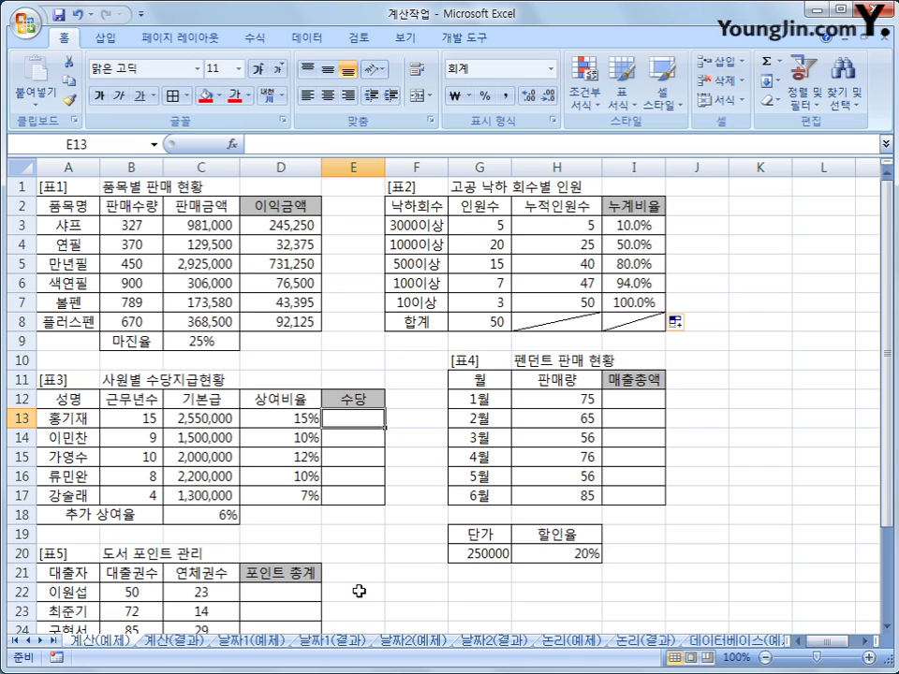
pyautogui.write('=')
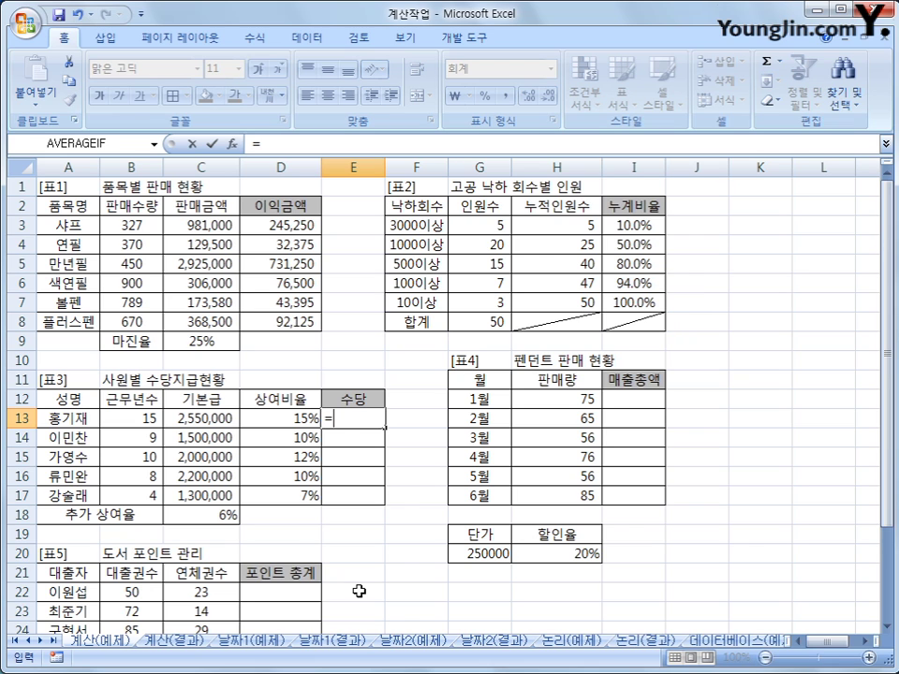
pyautogui.click(211, 416)
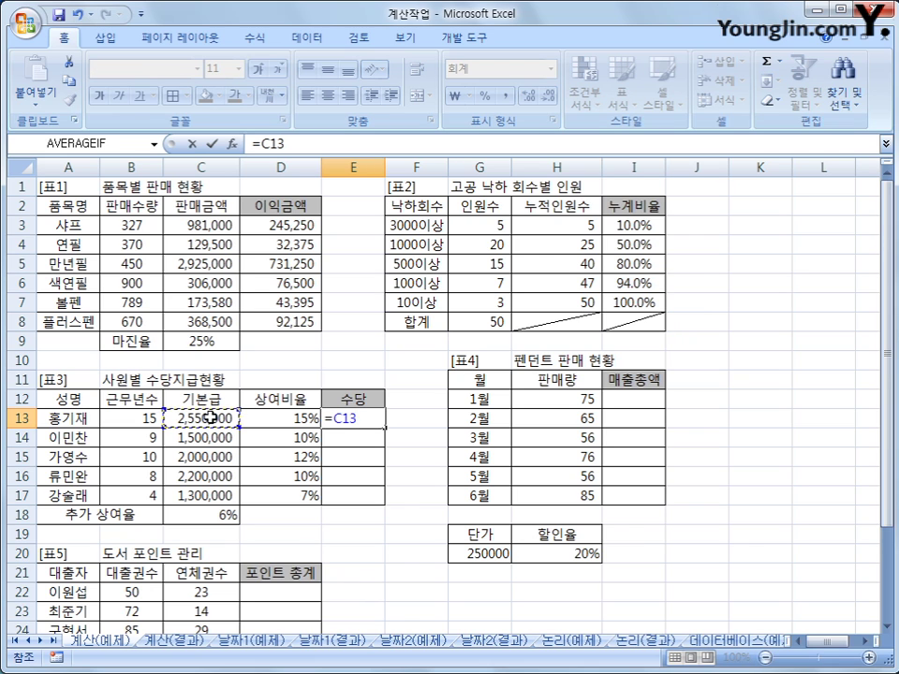
pyautogui.write('+')
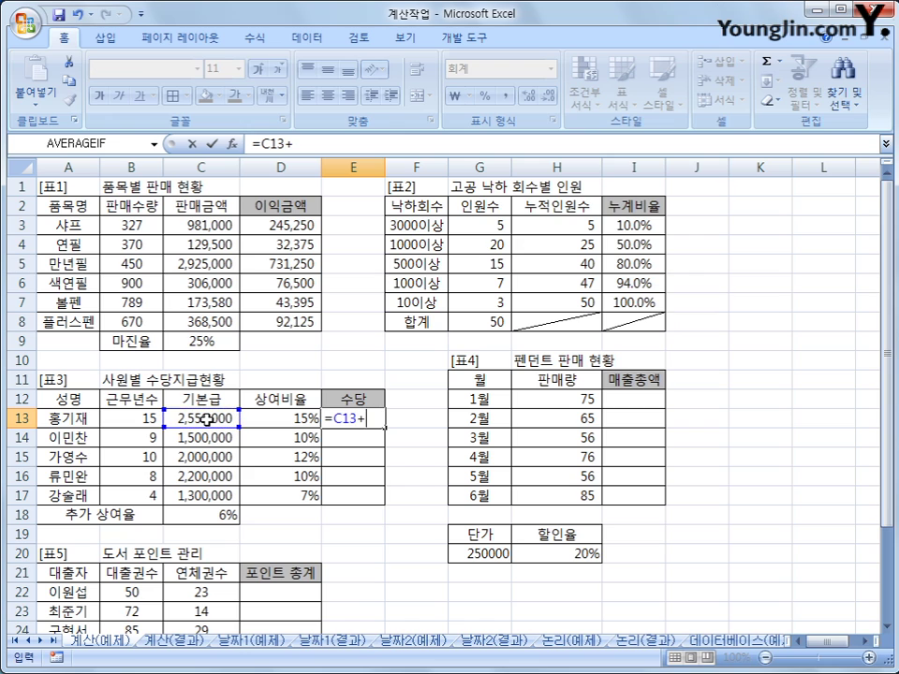
pyautogui.click(206, 420)
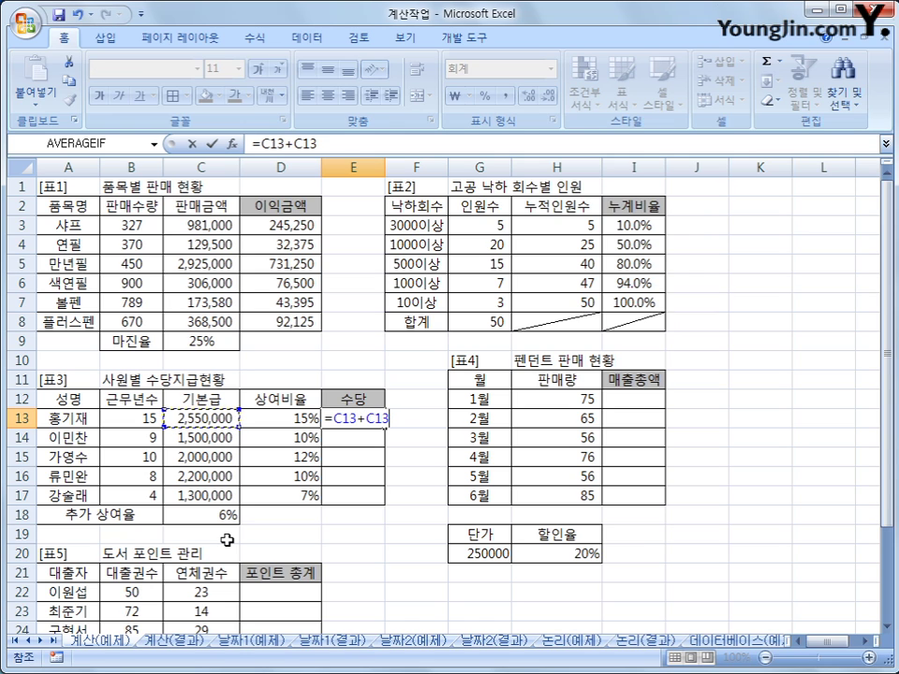
pyautogui.write('*(')
pyautogui.click(279, 421)
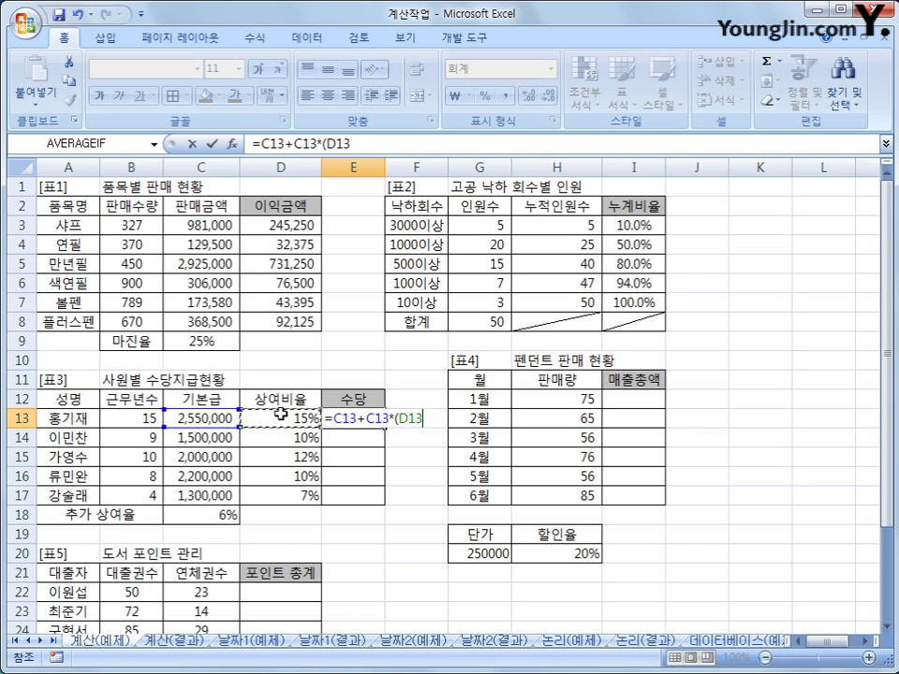
pyautogui.write('+')
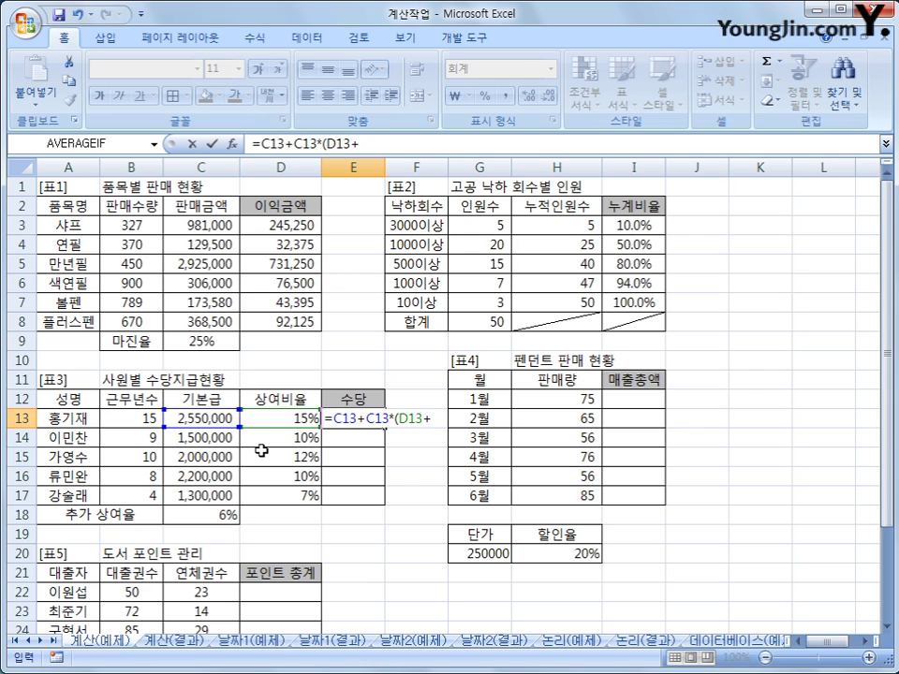
pyautogui.click(225, 515)
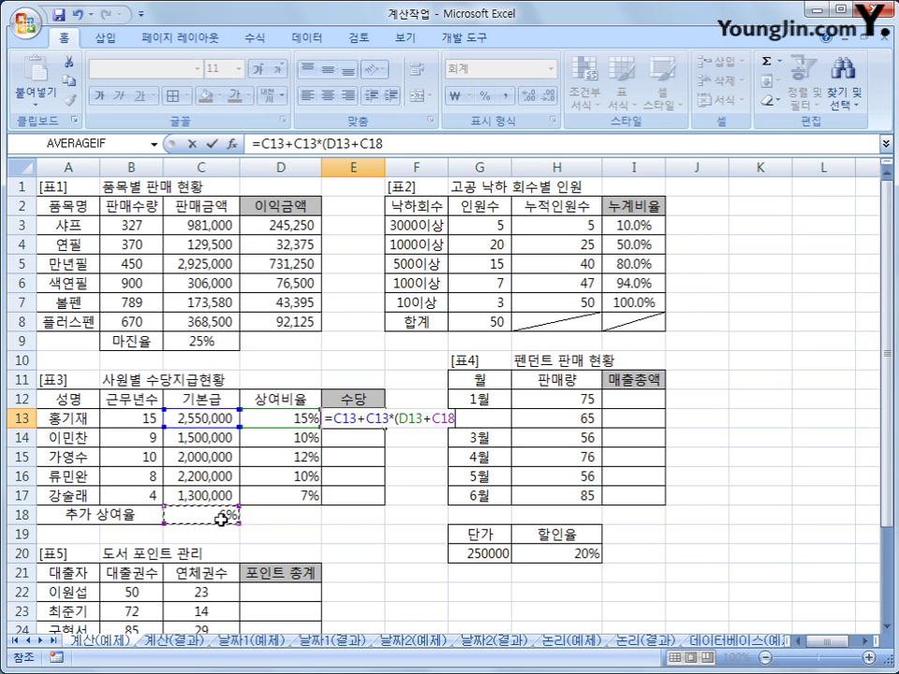
pyautogui.press('F4')
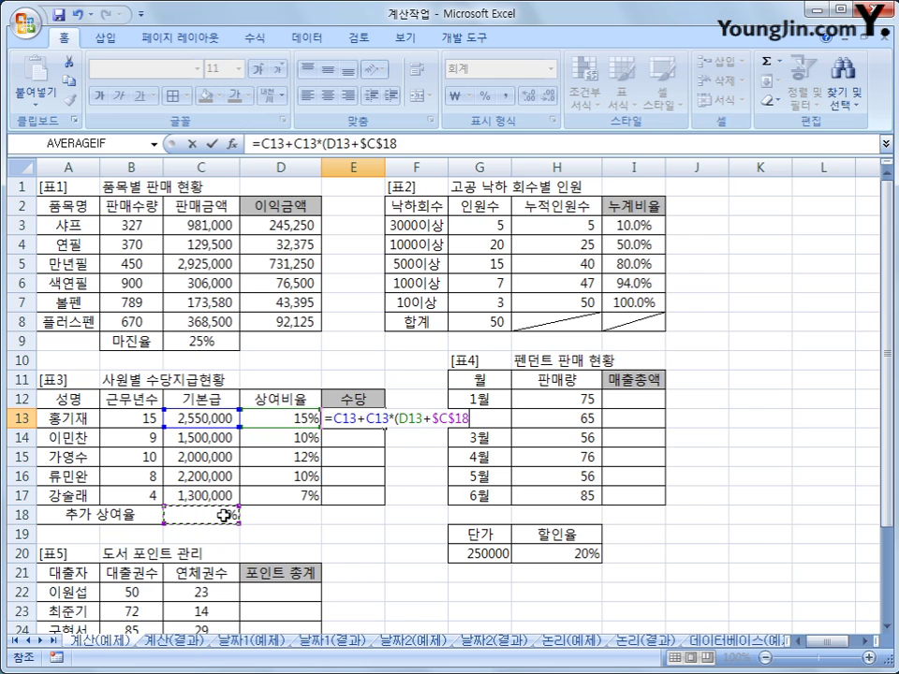
pyautogui.write(')')
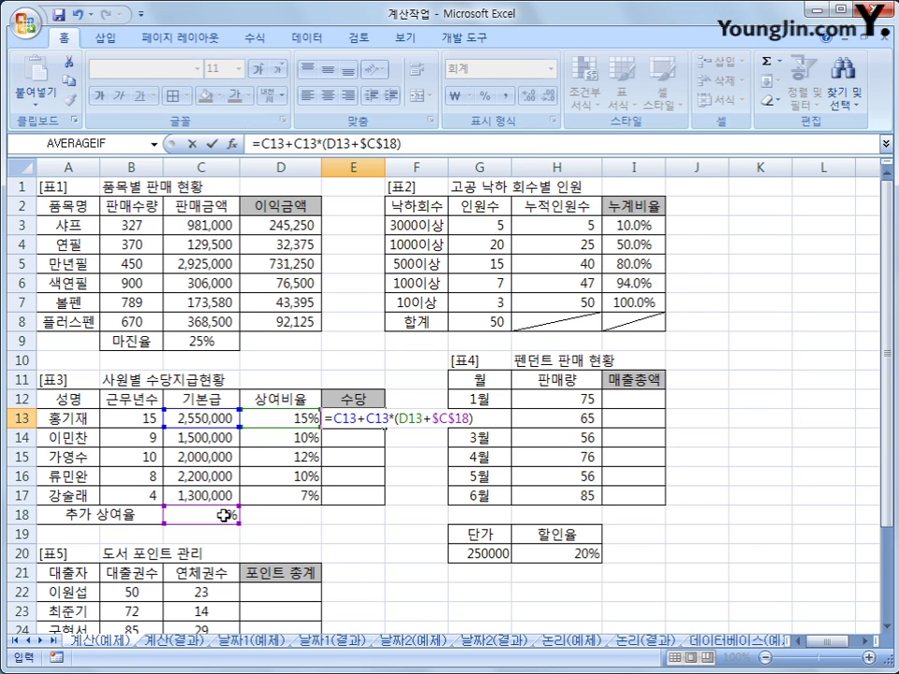
pyautogui.press('Return')
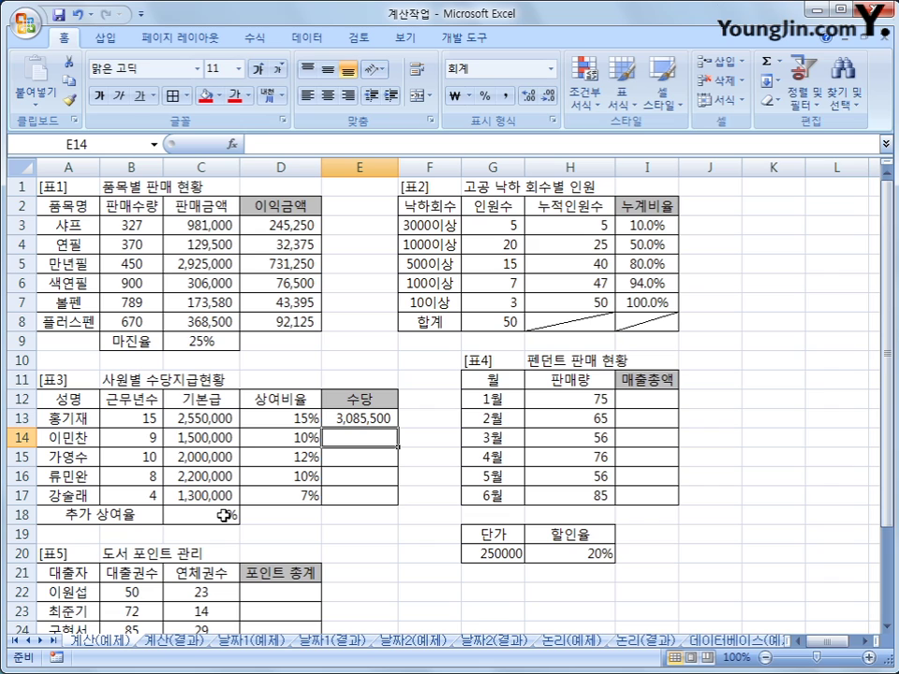
pyautogui.click(377, 421)
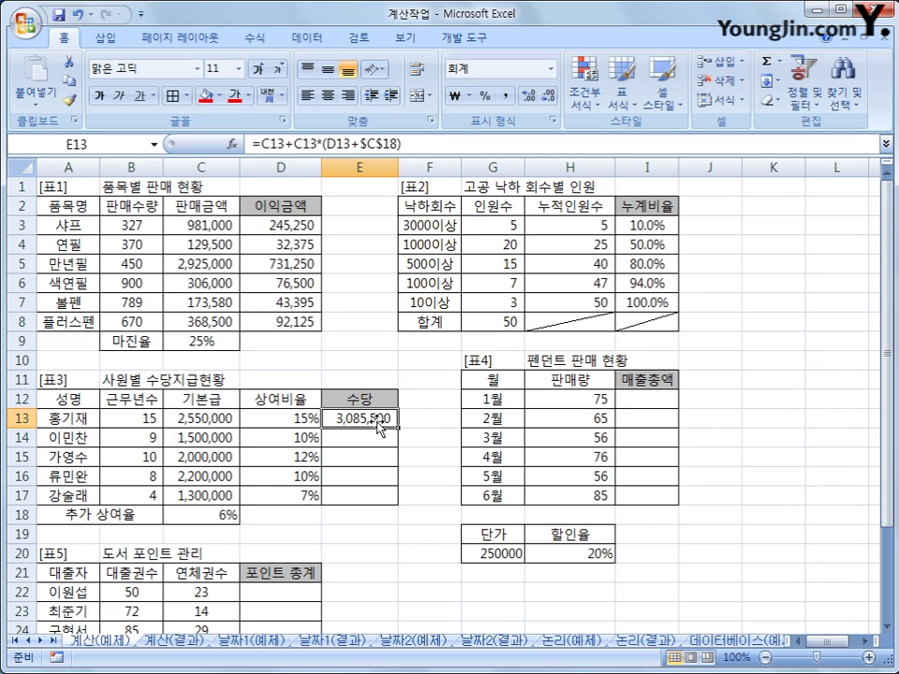
pyautogui.moveTo(400, 427); pyautogui.dragTo(383, 501)
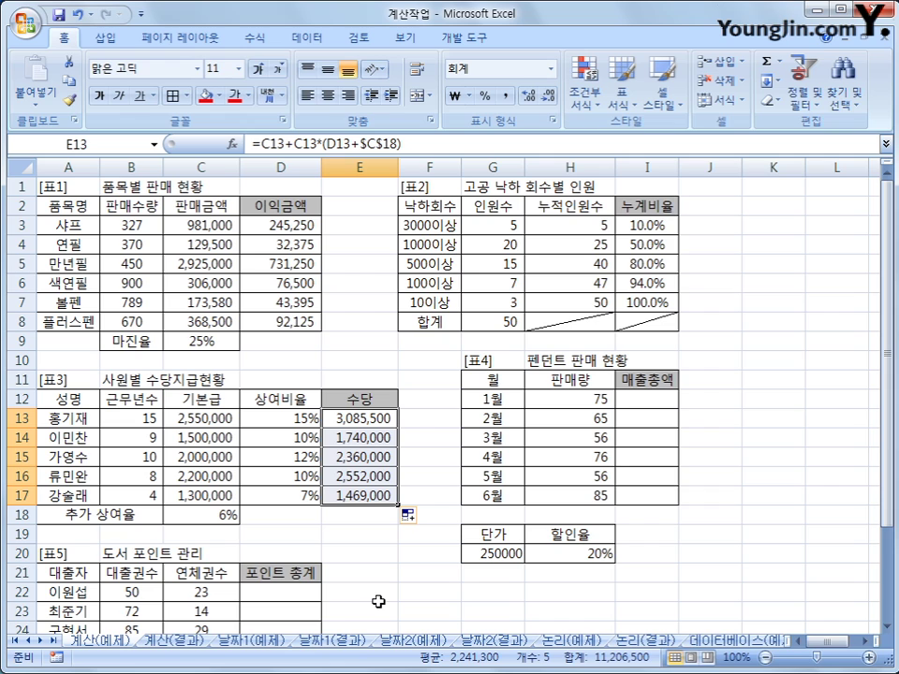
# Calculate the 매출총액 column of 표4 with =(H12*$G$20)*(1-$H$20) in I12 and fill the formula down to I17.
pyautogui.click(646, 399)
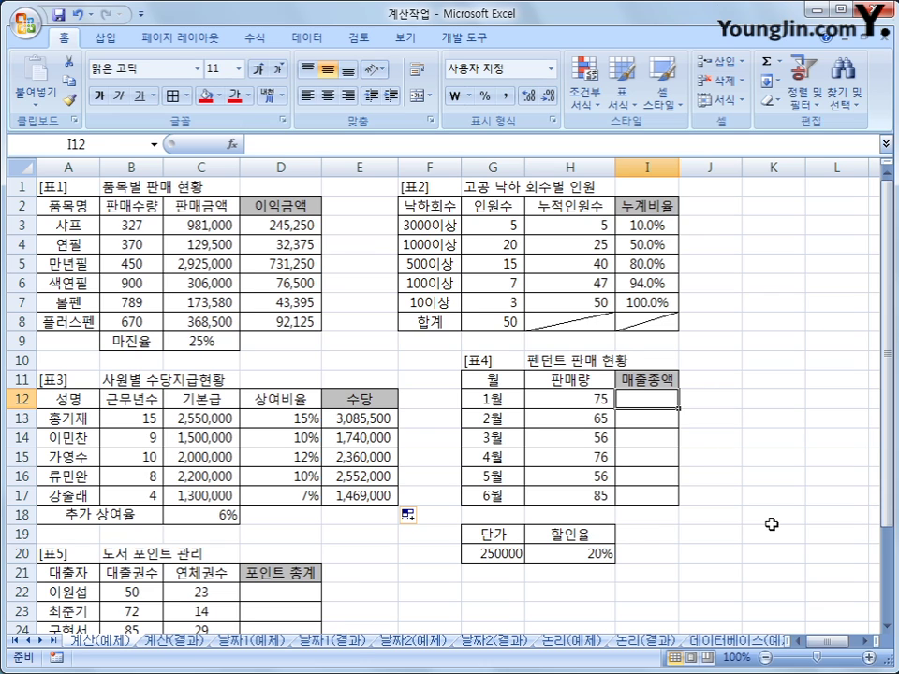
pyautogui.write('=')
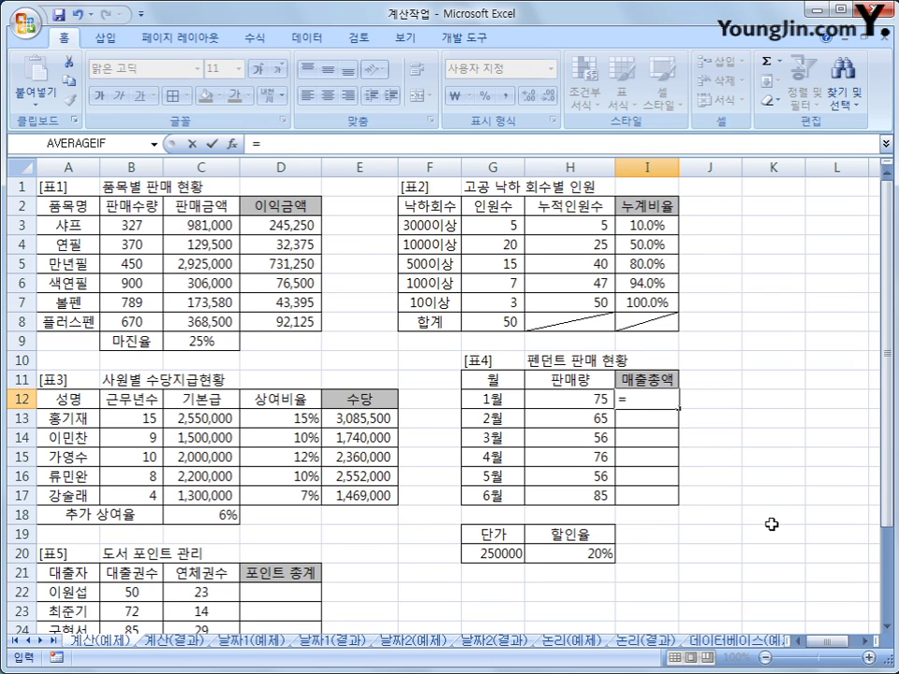
pyautogui.write('(')
pyautogui.click(583, 399)
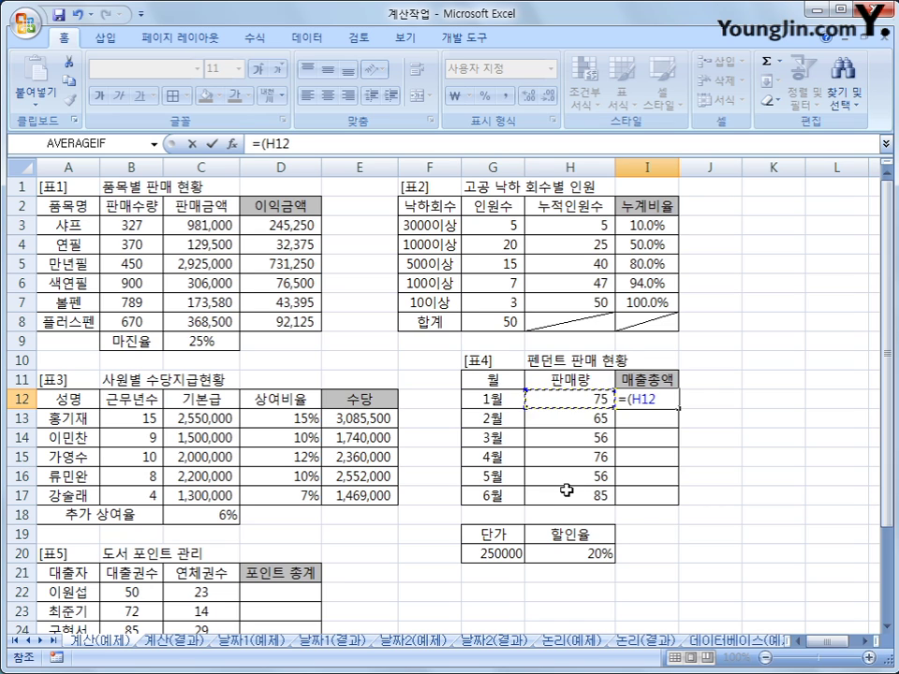
pyautogui.write('*')
pyautogui.click(512, 554)
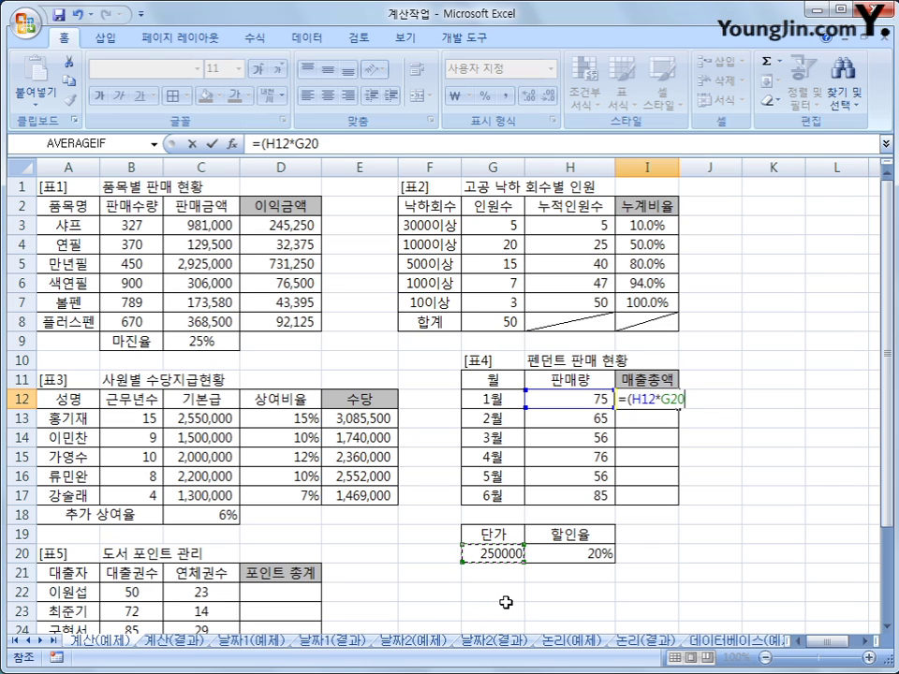
pyautogui.press('F4')
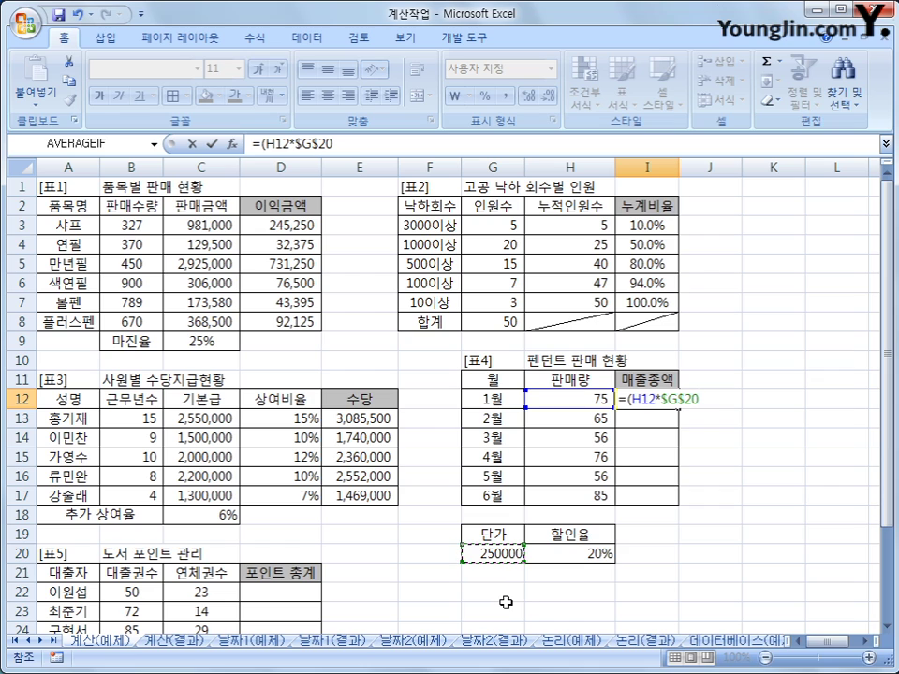
pyautogui.write(')*(1-')
pyautogui.click(555, 556)
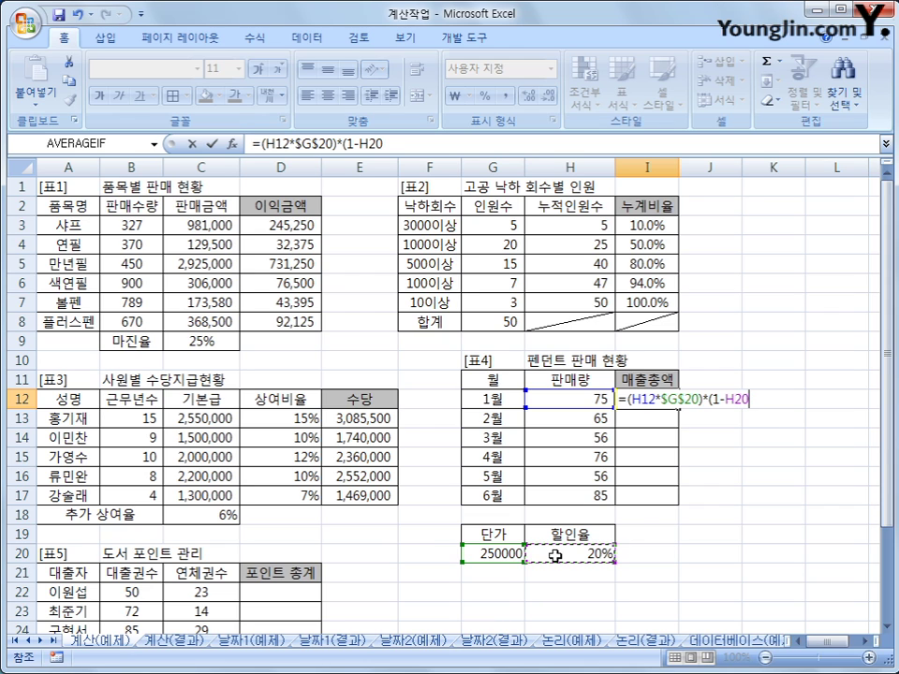
pyautogui.press('F4')
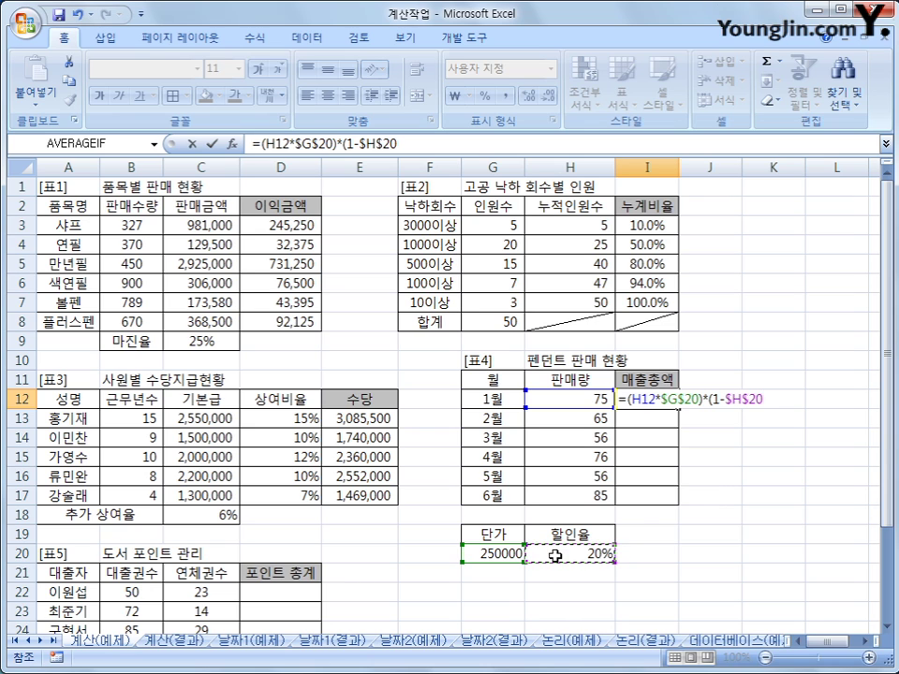
pyautogui.write(')')
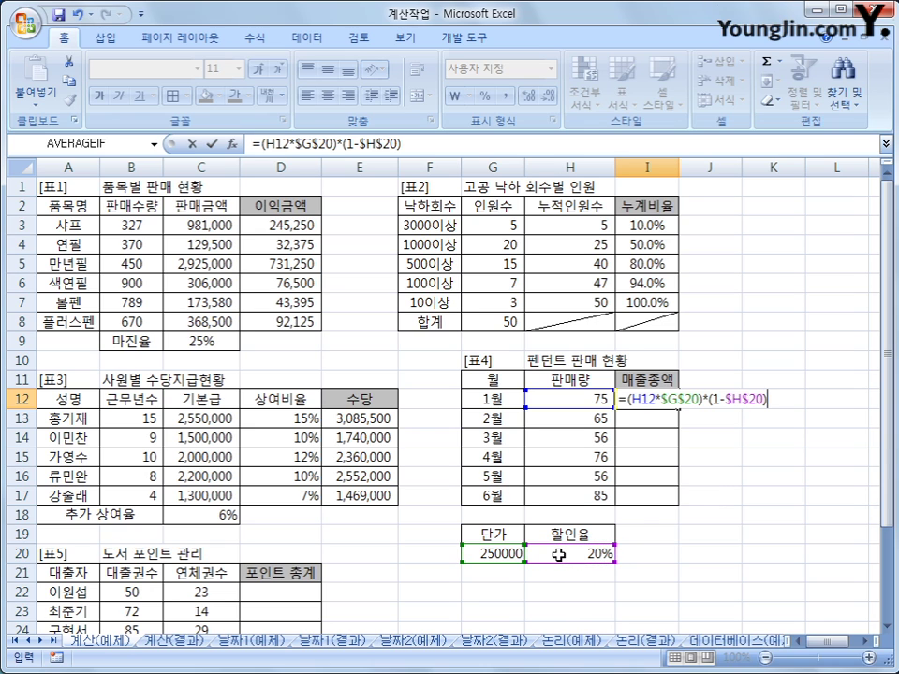
pyautogui.press('Return')
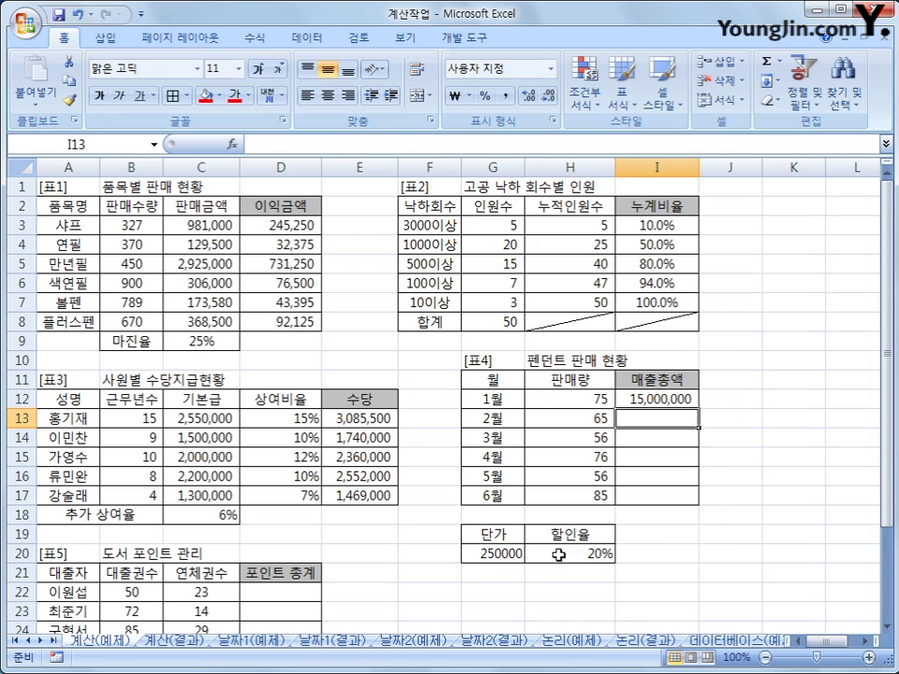
pyautogui.click(679, 403)
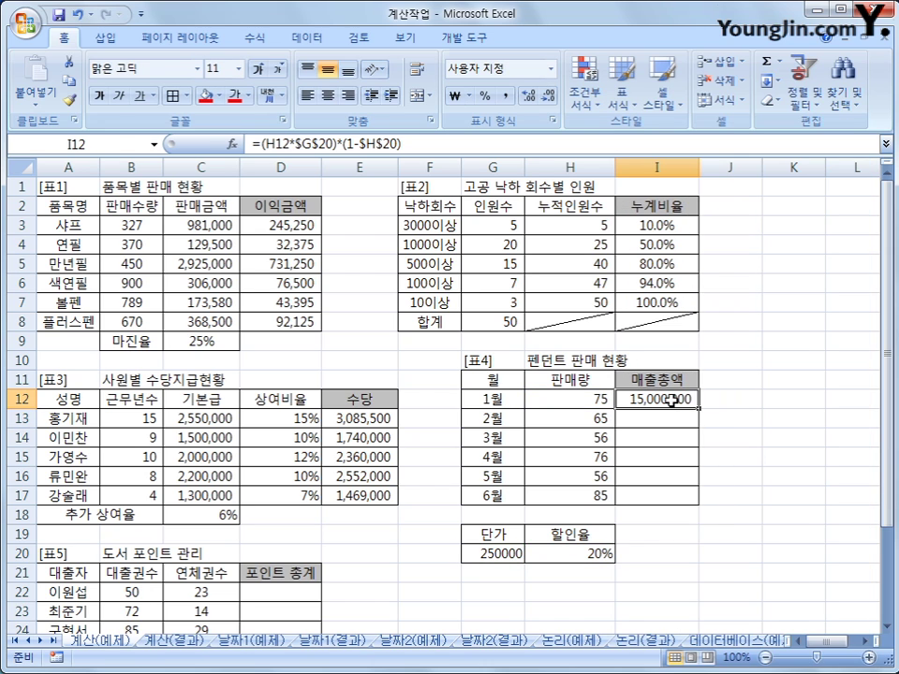
pyautogui.moveTo(697, 409); pyautogui.dragTo(694, 502)
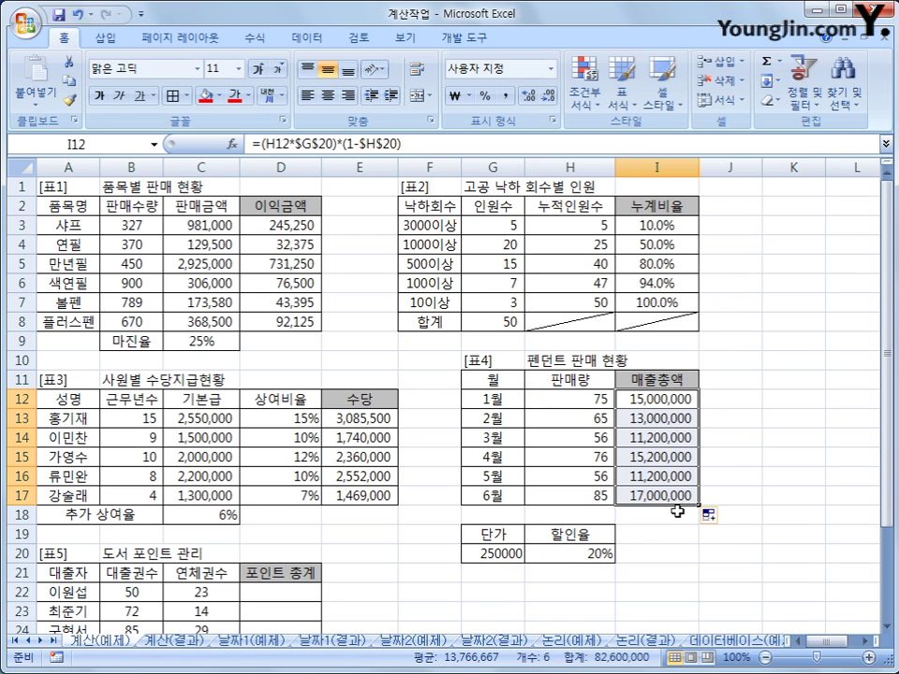
# Calculate the 포인트 총계 column of 표5 with =B22*$C$28+C22*$C$29 in D22 and fill the formula down to D27.
pyautogui.scroll(-4, 418, 573)
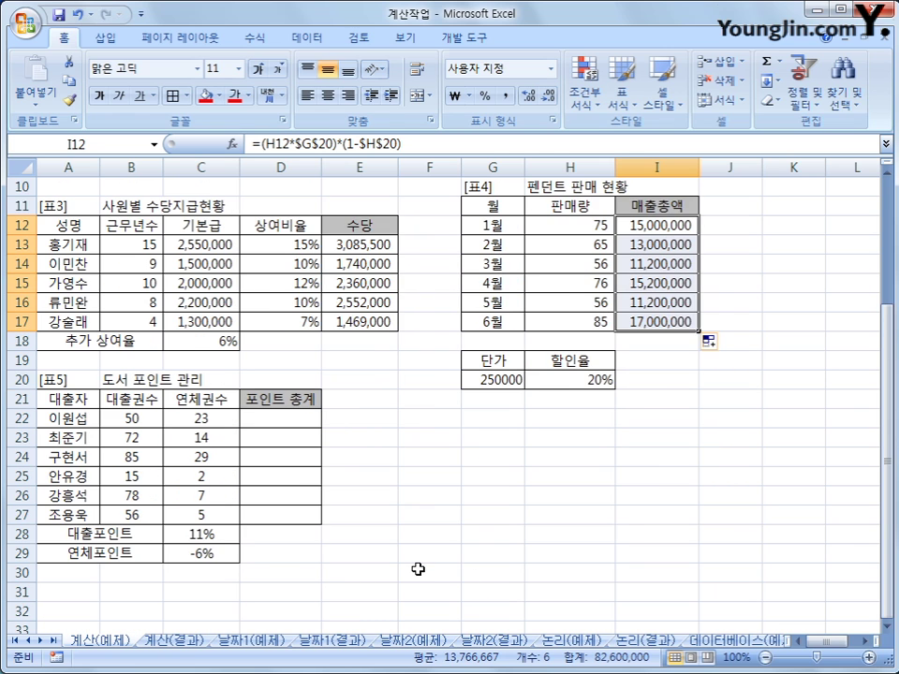
pyautogui.click(292, 357)
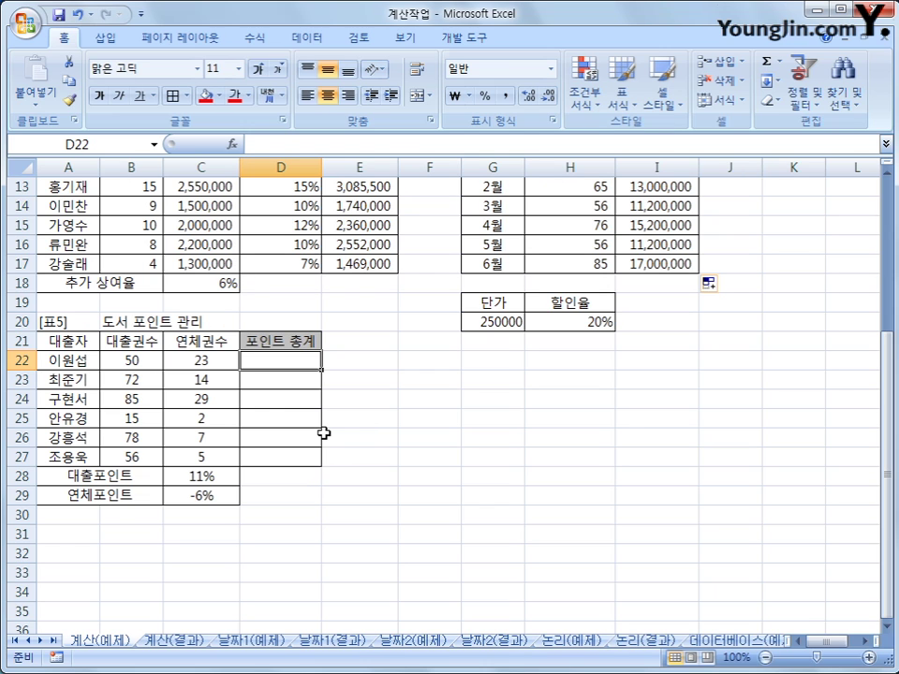
pyautogui.write('=')
pyautogui.click(132, 363)
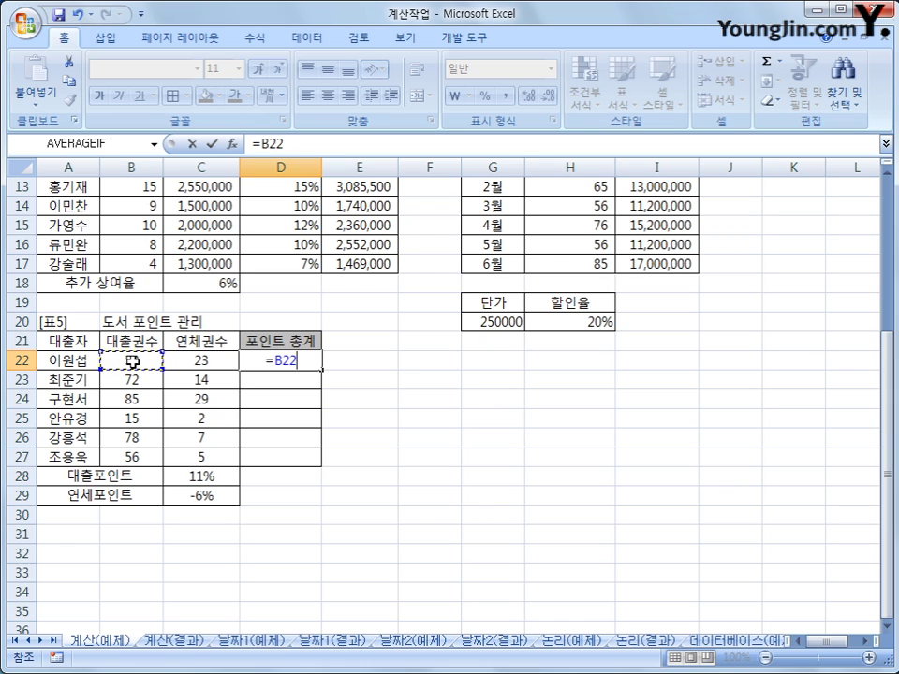
pyautogui.write('*')
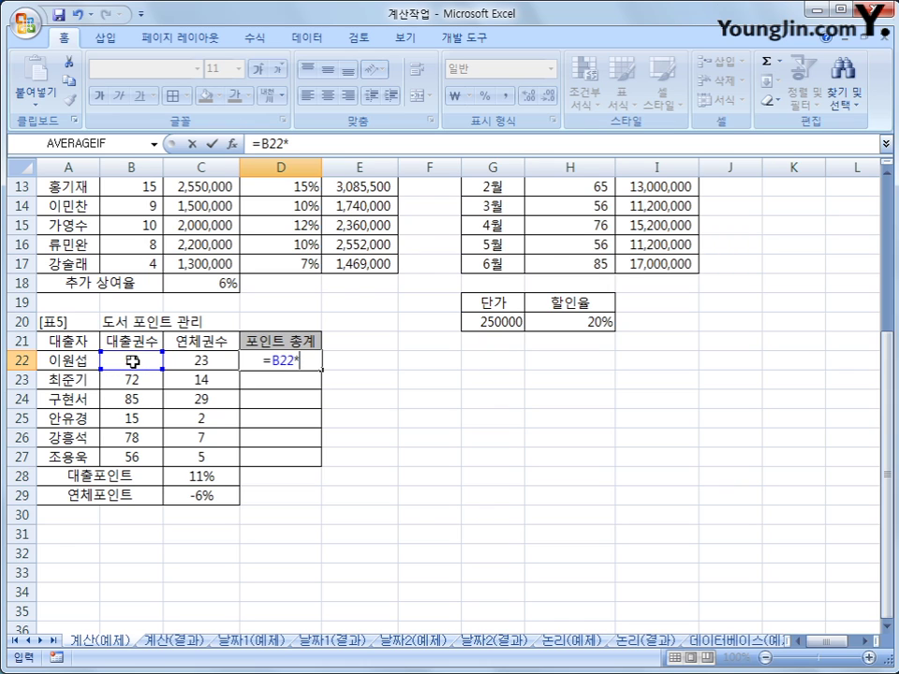
pyautogui.click(186, 475)
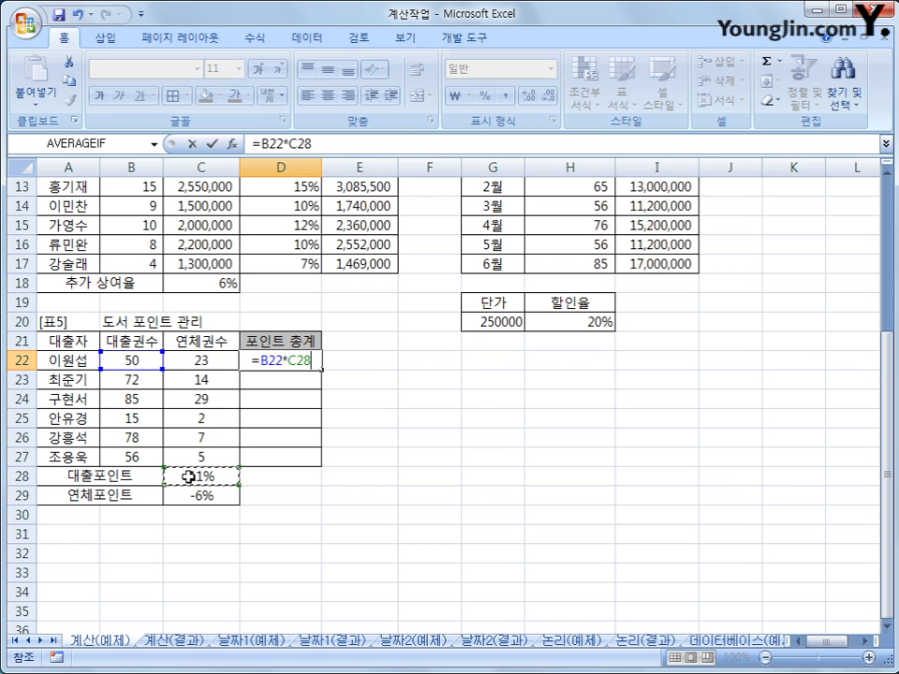
pyautogui.press('F4')
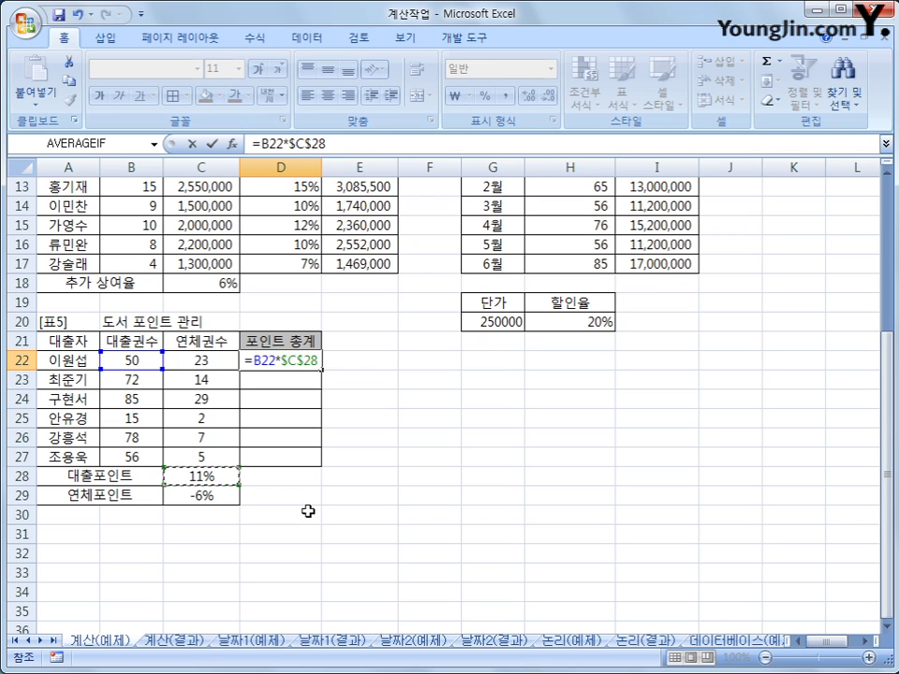
pyautogui.write('+')
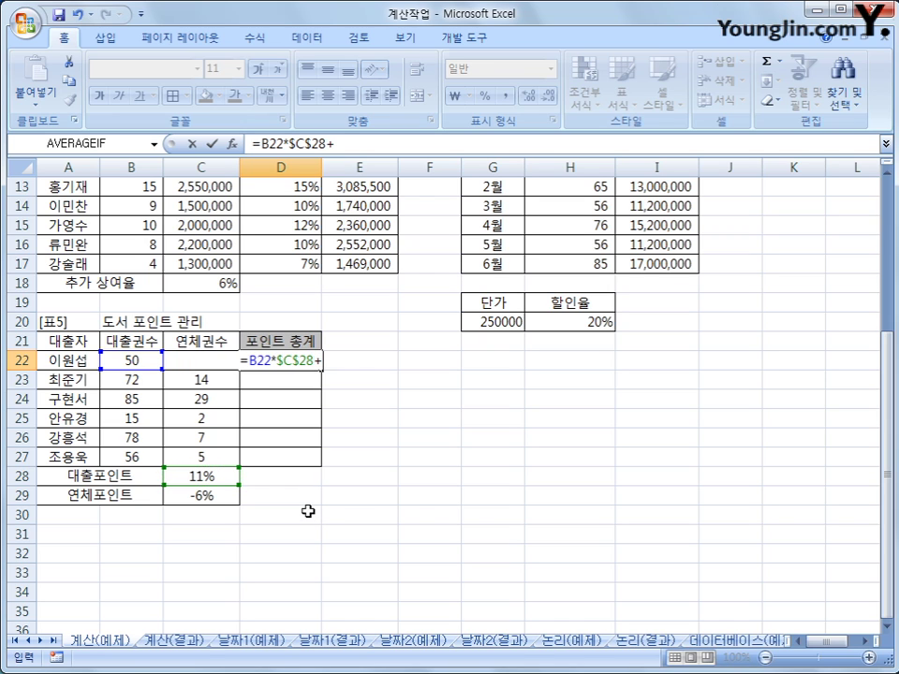
pyautogui.click(200, 361)
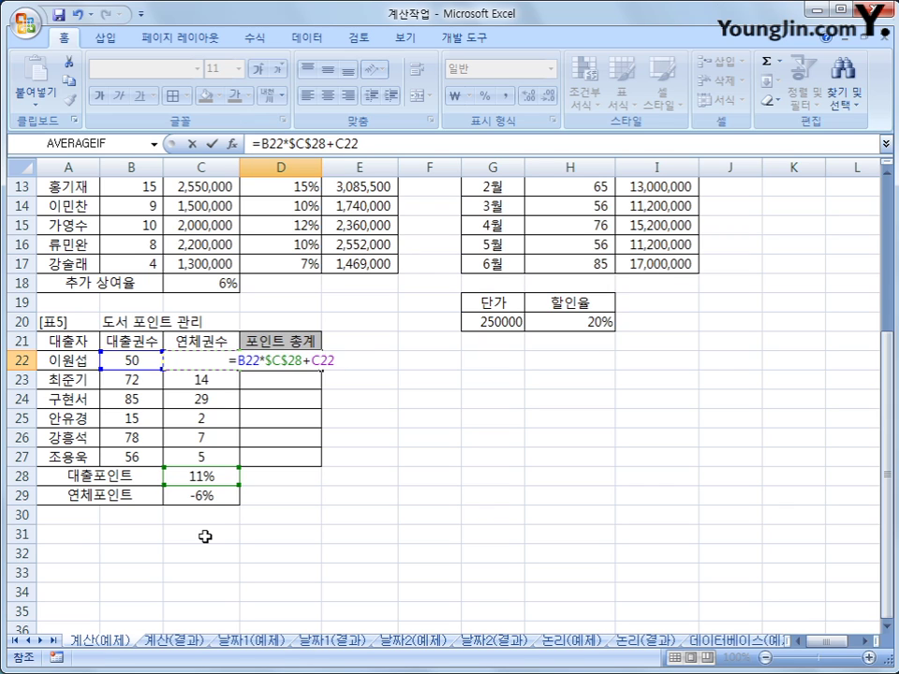
pyautogui.write('*')
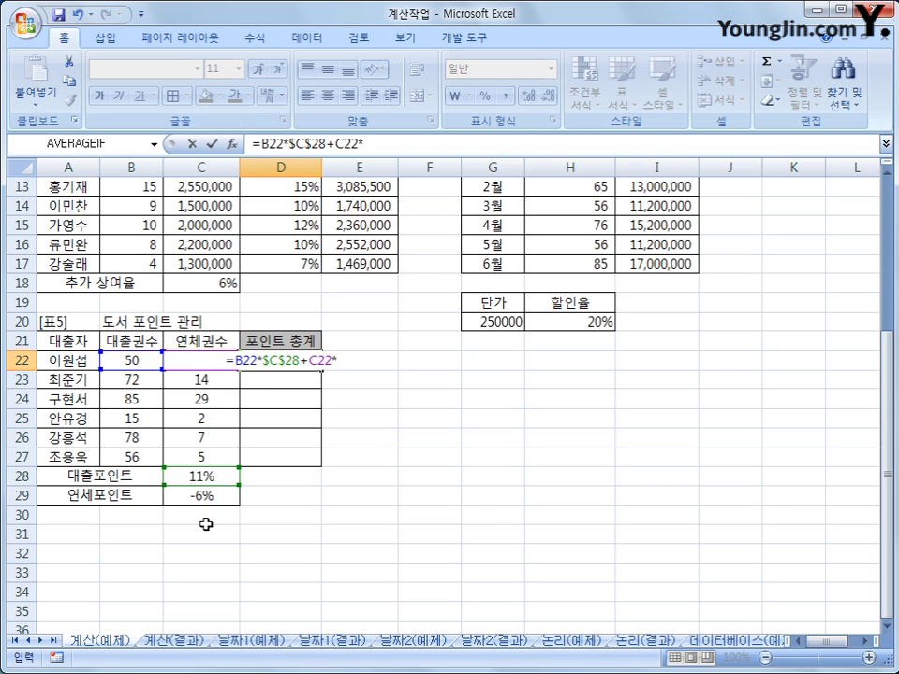
pyautogui.click(204, 497)
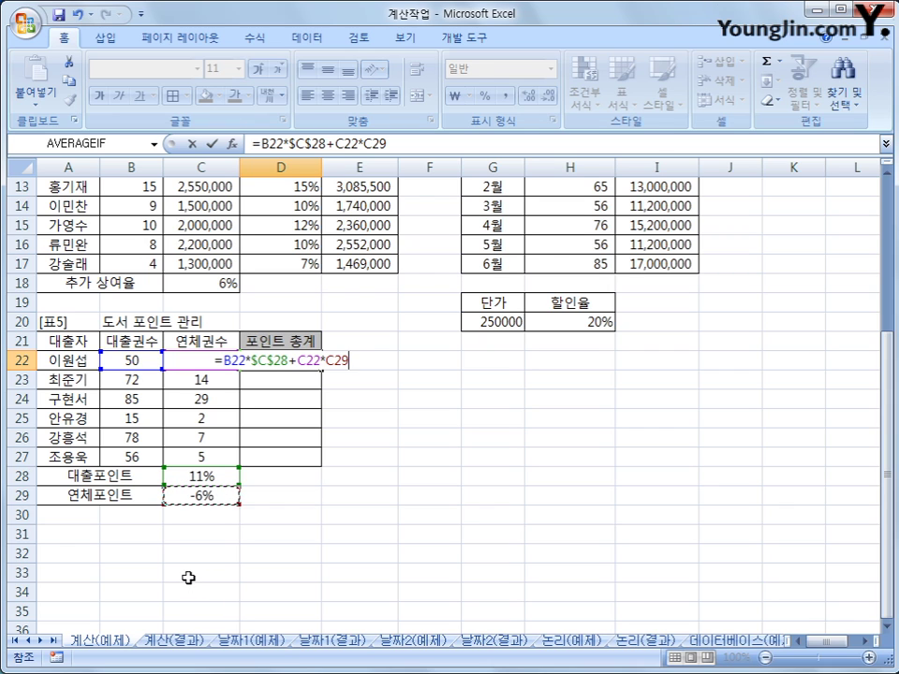
pyautogui.press('F4')
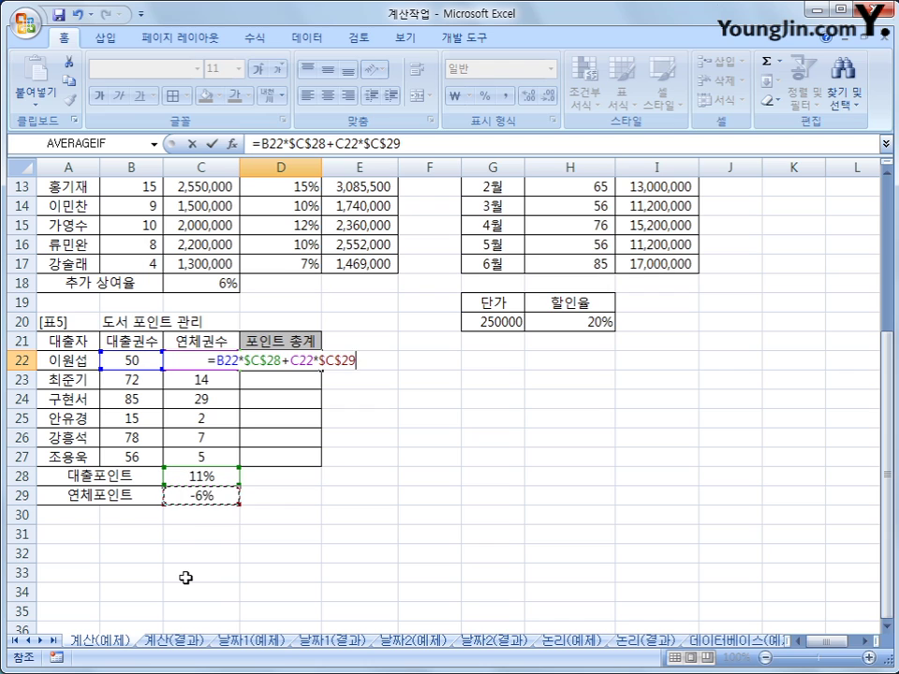
pyautogui.press('Return')
pyautogui.click(314, 358)
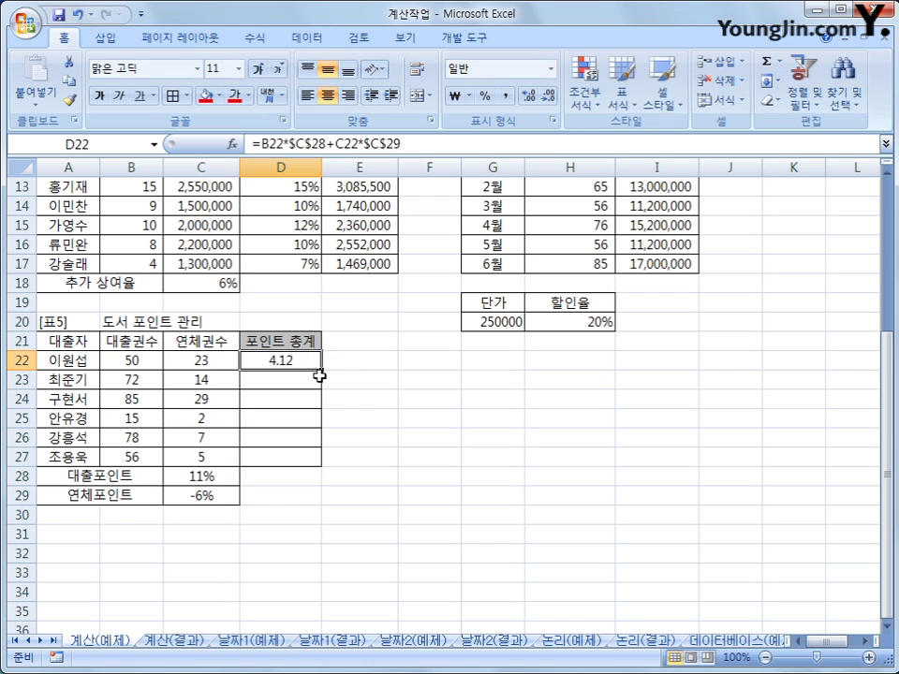
pyautogui.moveTo(321, 369); pyautogui.dragTo(308, 461)
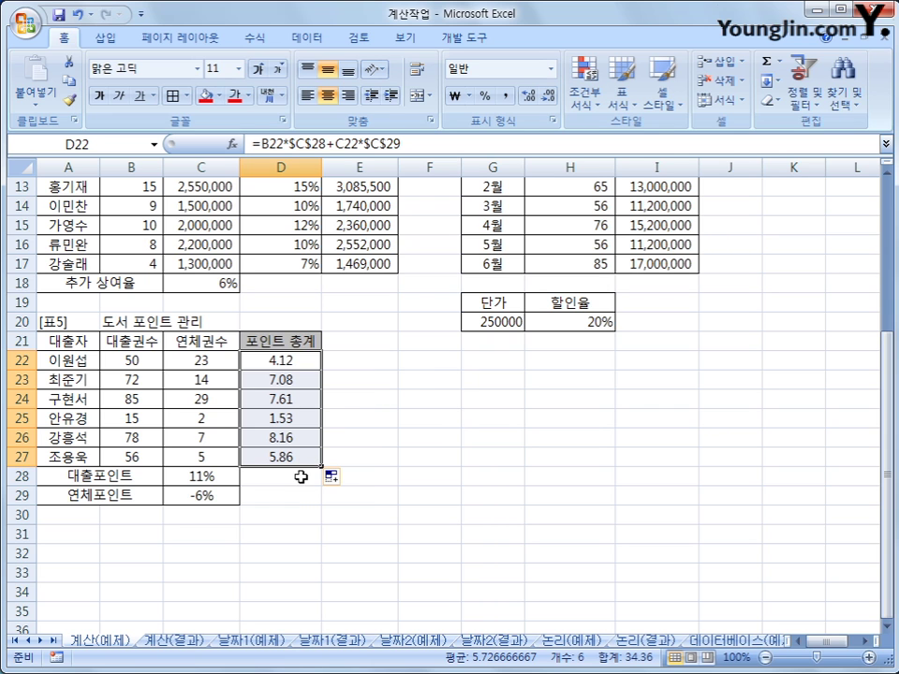
# Compare the completed tables on the 계산(예제) sheet with the answers on the 계산(결과) sheet.
pyautogui.scroll(4, 253, 399)
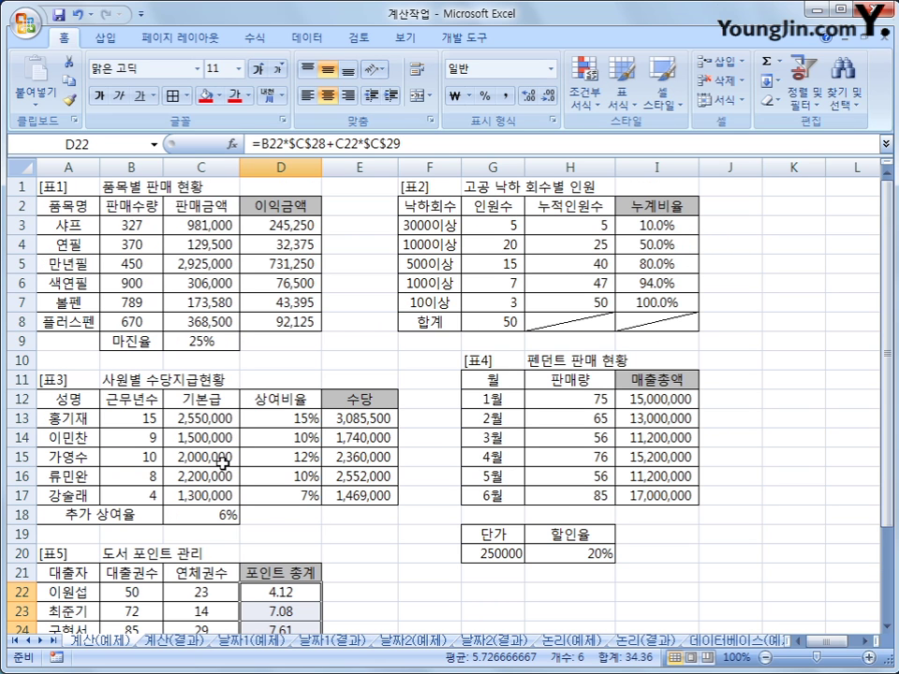
pyautogui.click(187, 642)
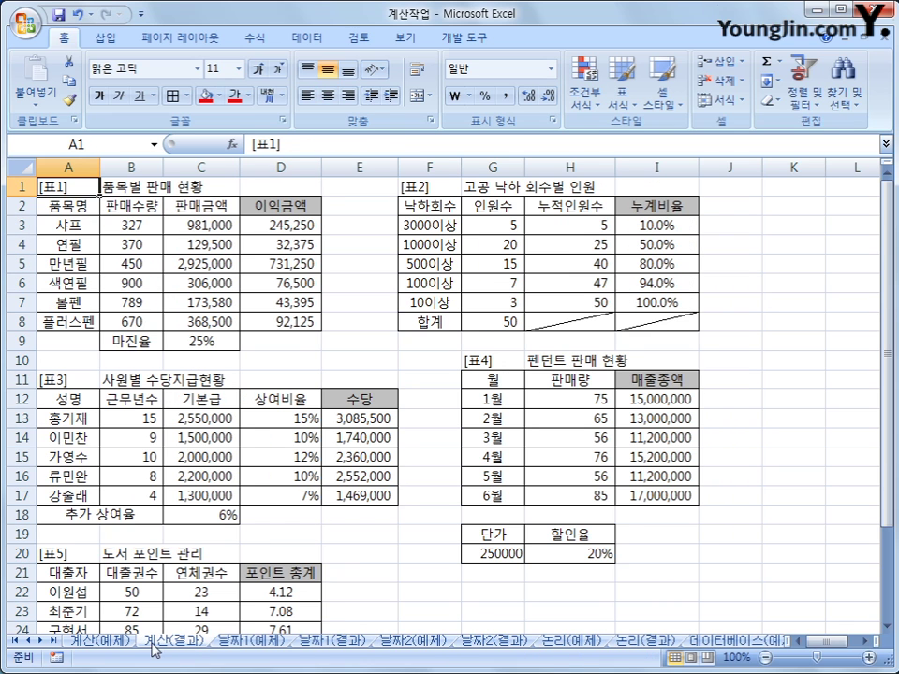
pyautogui.click(110, 642)
pyautogui.click(155, 642)
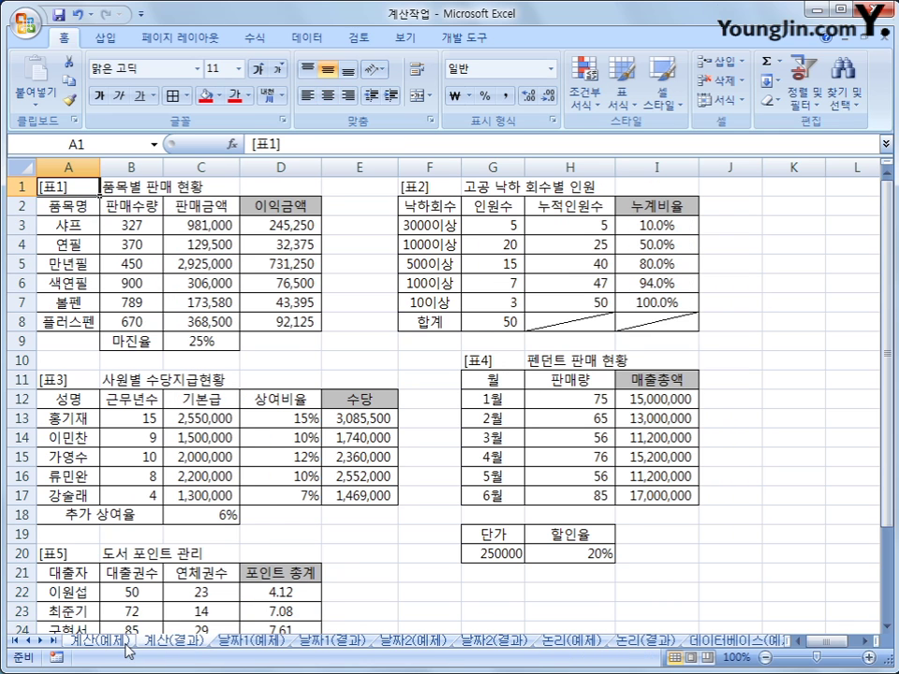
pyautogui.click(111, 642)
pyautogui.click(154, 644)
pyautogui.click(111, 642)
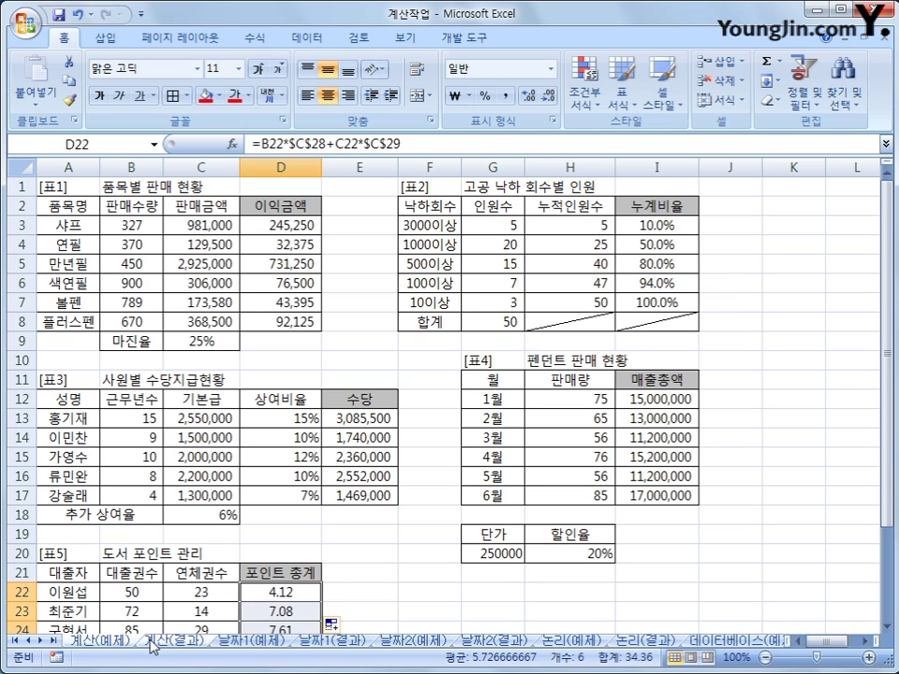
pyautogui.click(154, 644)
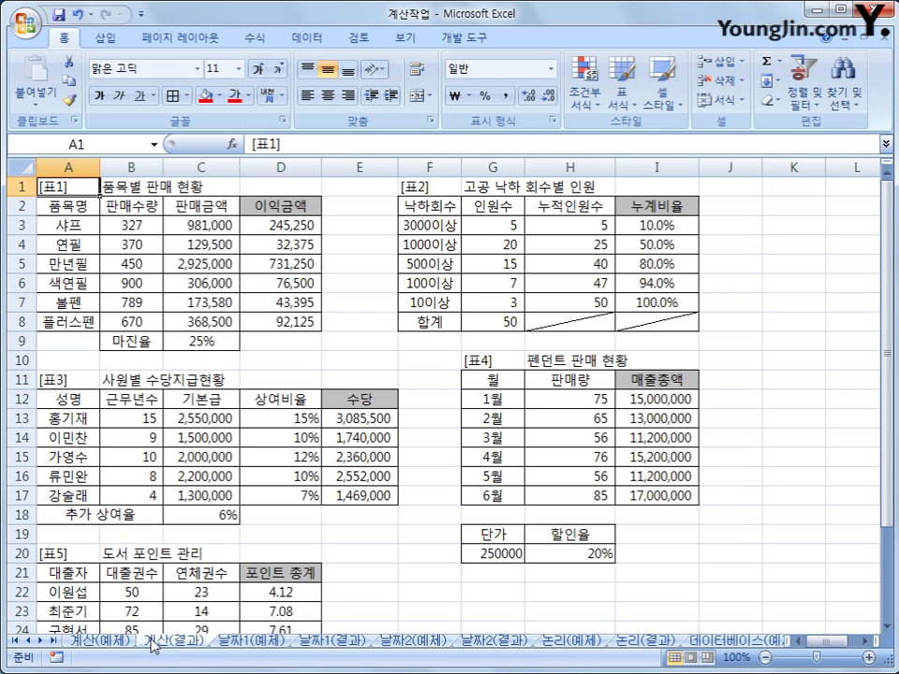
pyautogui.click(108, 644)
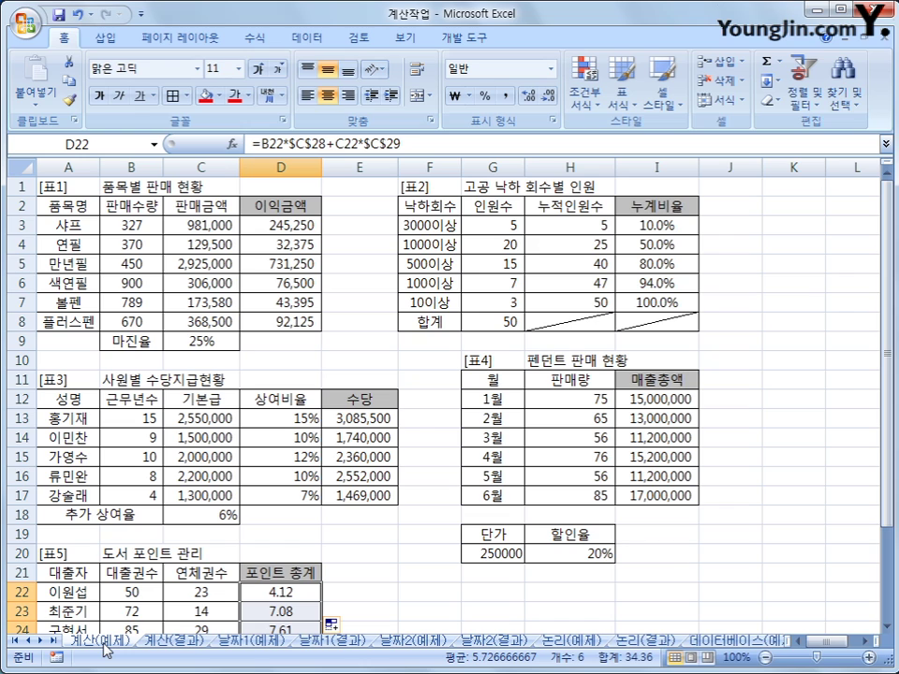
pyautogui.click(290, 229)
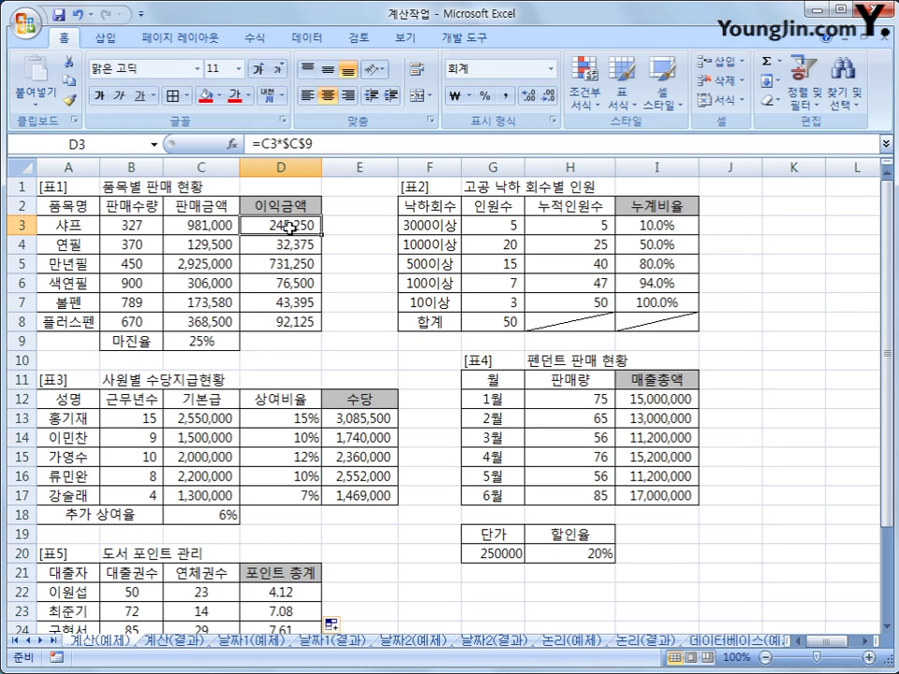